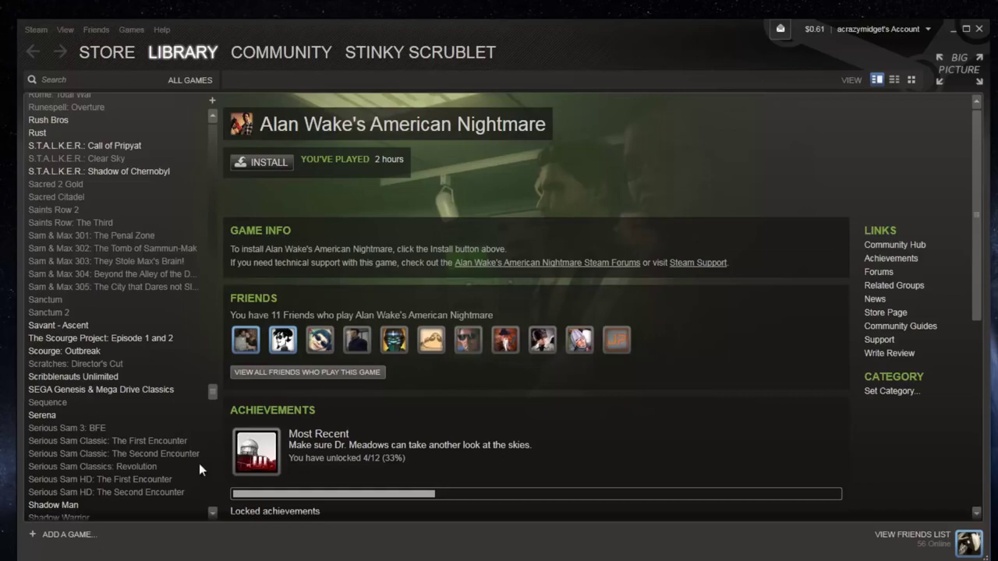
Step: Search the Steam game library for "counter" and clear the search again
left_click_drag(212, 393, 218, 124)
left_click(107, 78)
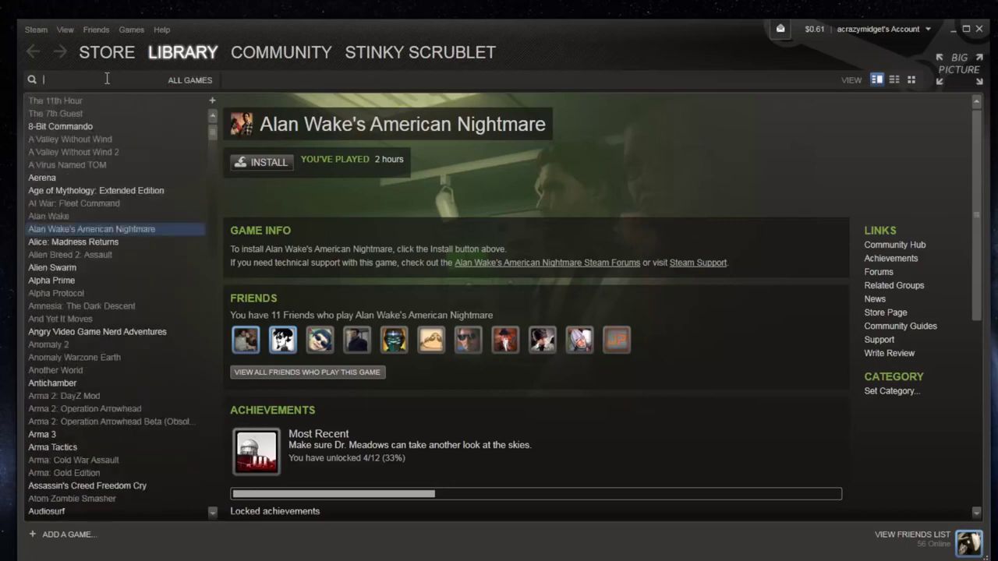
type("counter")
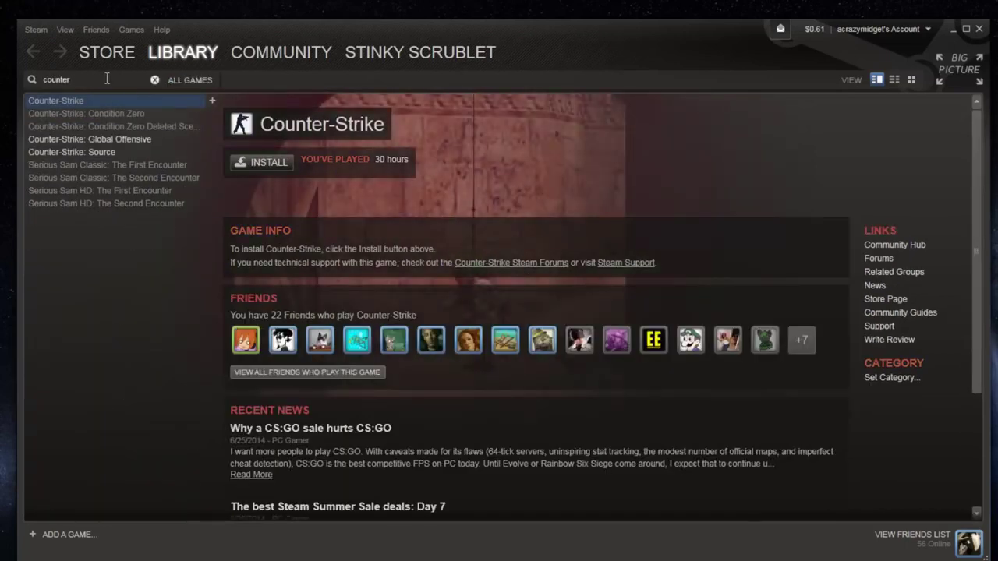
key("BackSpace")
key("BackSpace")
key("BackSpace")
key("BackSpace")
key("BackSpace")
key("BackSpace")
key("BackSpace")
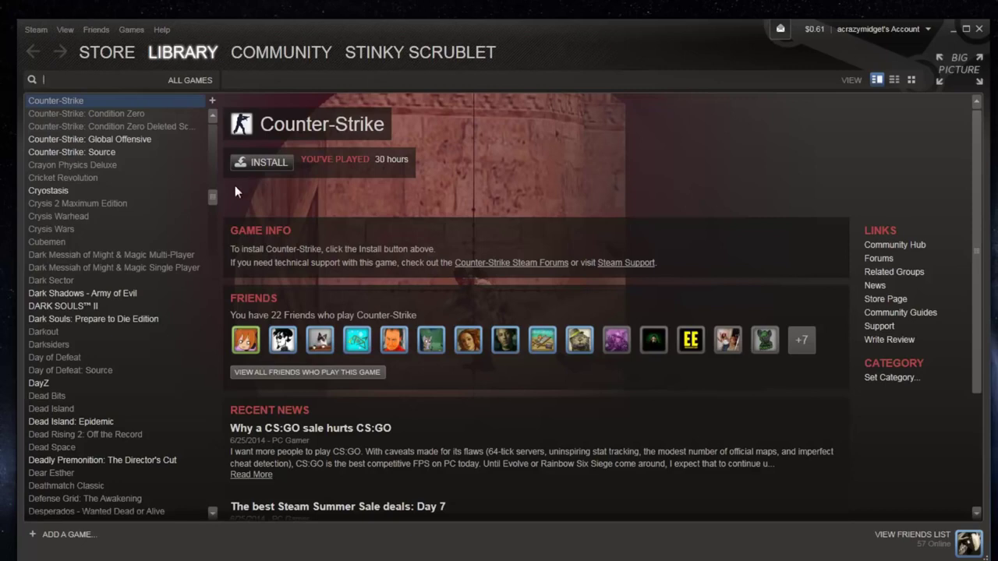
Step: Open the category settings for A Virus Named TOM and close them without assigning a category
left_click_drag(211, 198, 220, 297)
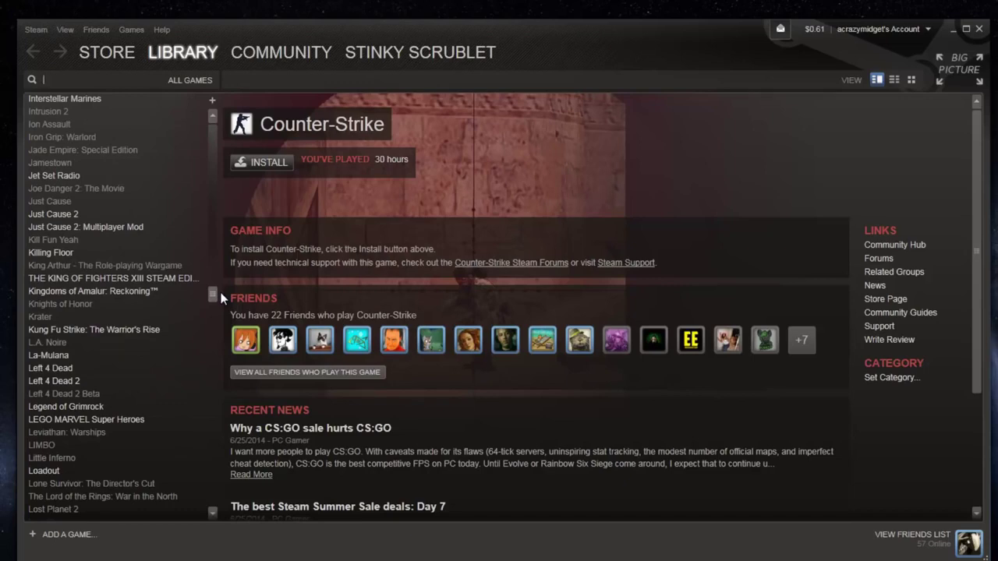
left_click_drag(221, 297, 189, 113)
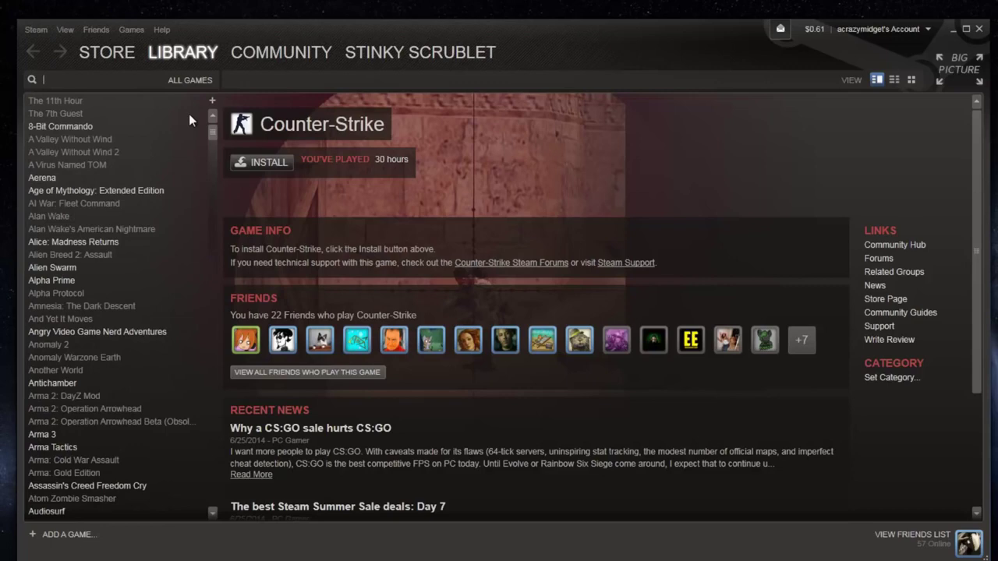
right_click(54, 165)
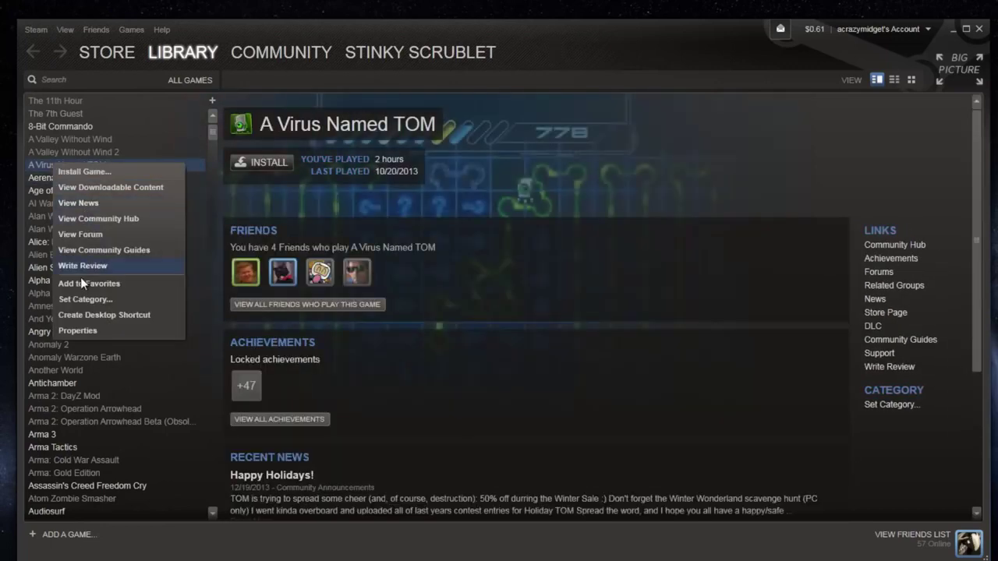
left_click(78, 295)
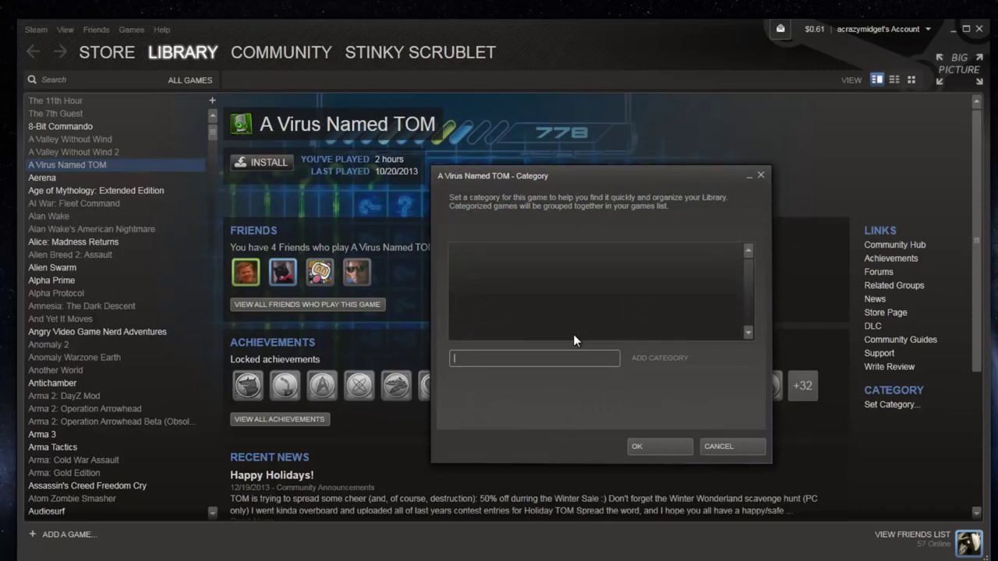
left_click(711, 445)
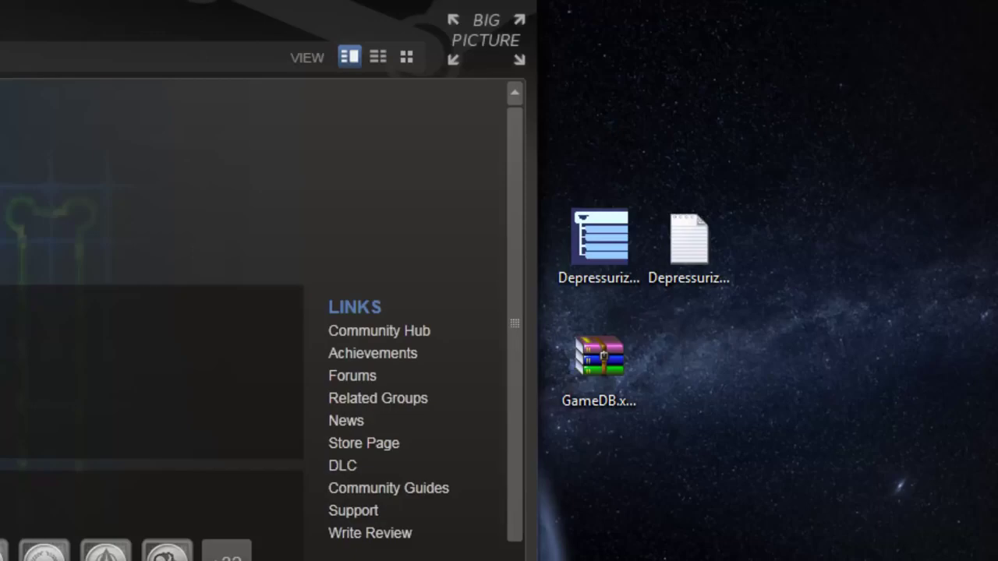
Step: Switch to Depressurizer by running Depressurizer.exe from the desktop, allow it to run, and enlarge its window
double_click(616, 226)
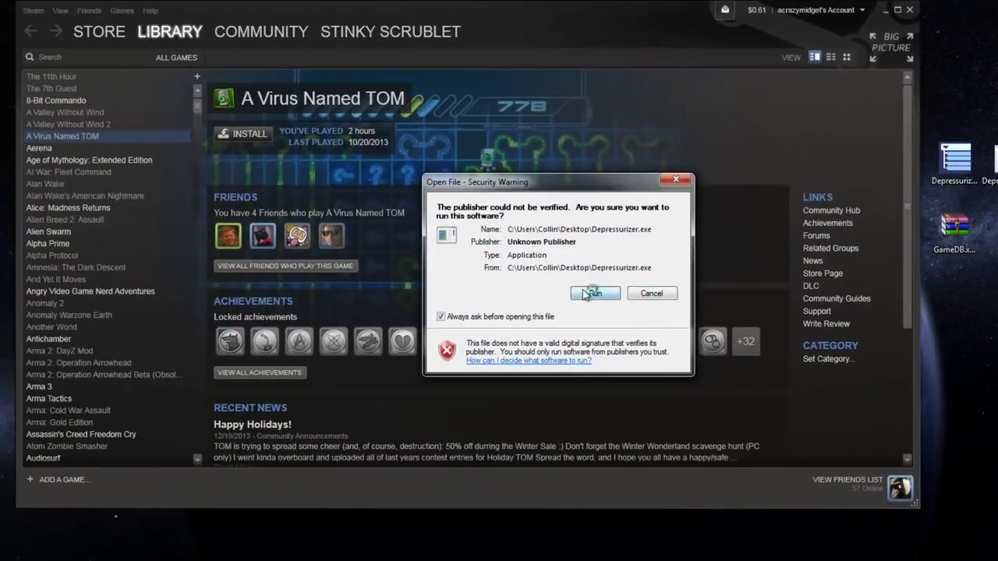
left_click(589, 294)
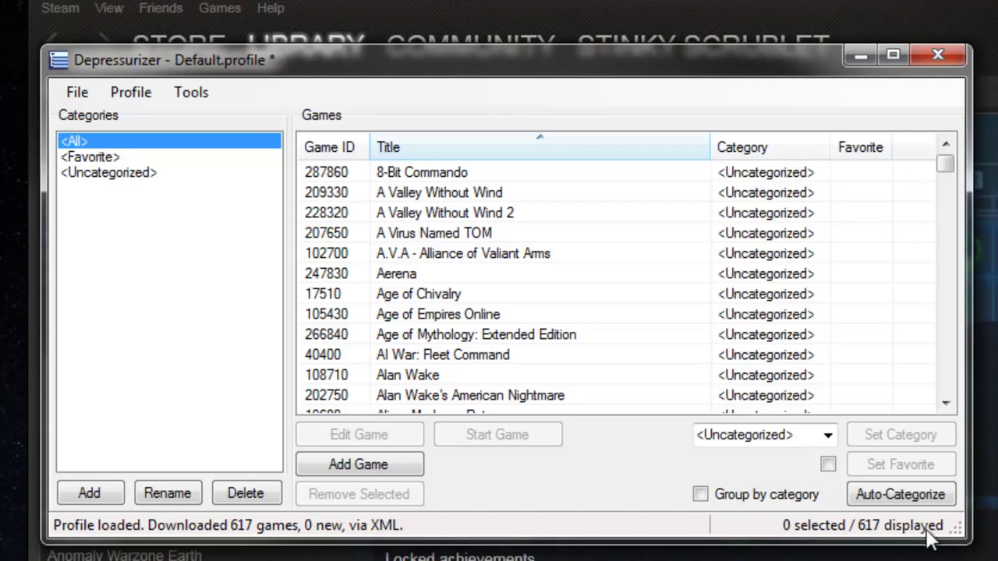
left_click_drag(959, 524, 997, 560)
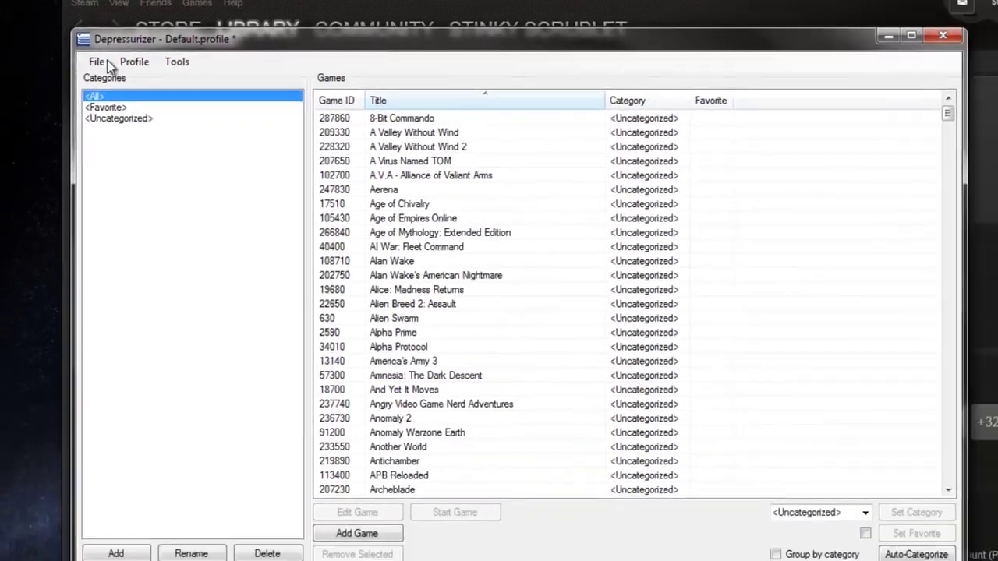
Step: Create a new profile for the Steam user found on the local machine, keeping the default file path and additional actions
left_click(85, 79)
left_click(100, 92)
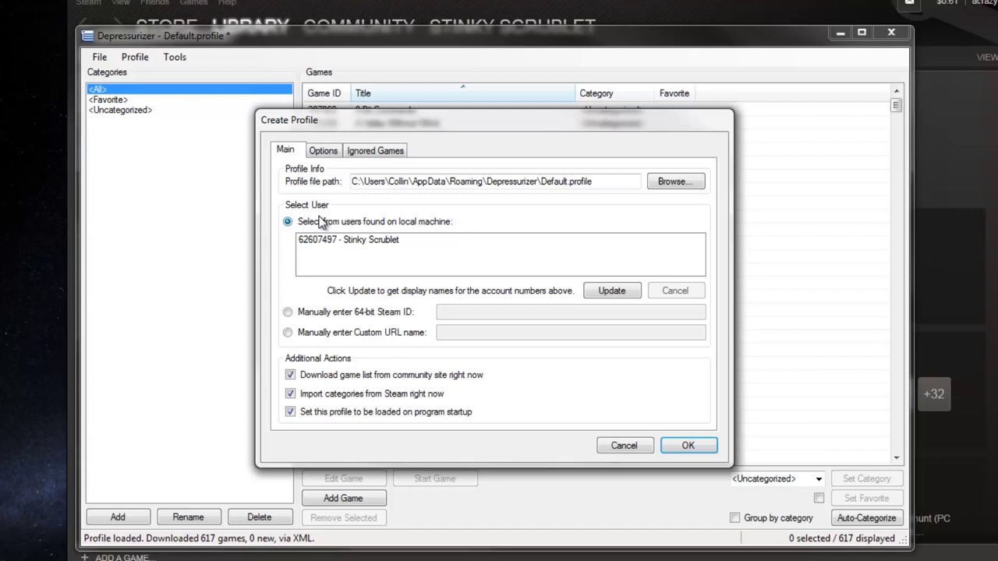
left_click(350, 242)
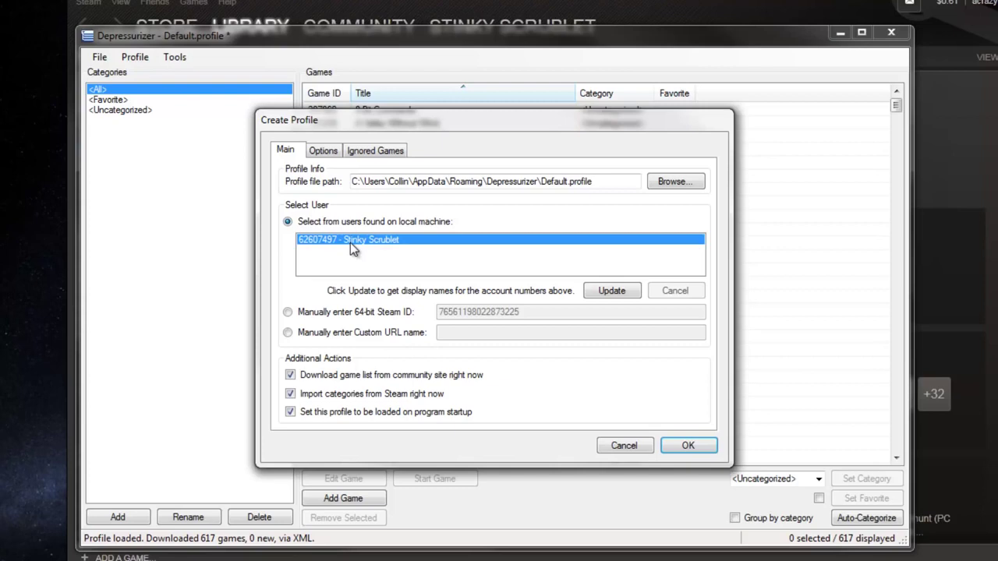
left_click(678, 447)
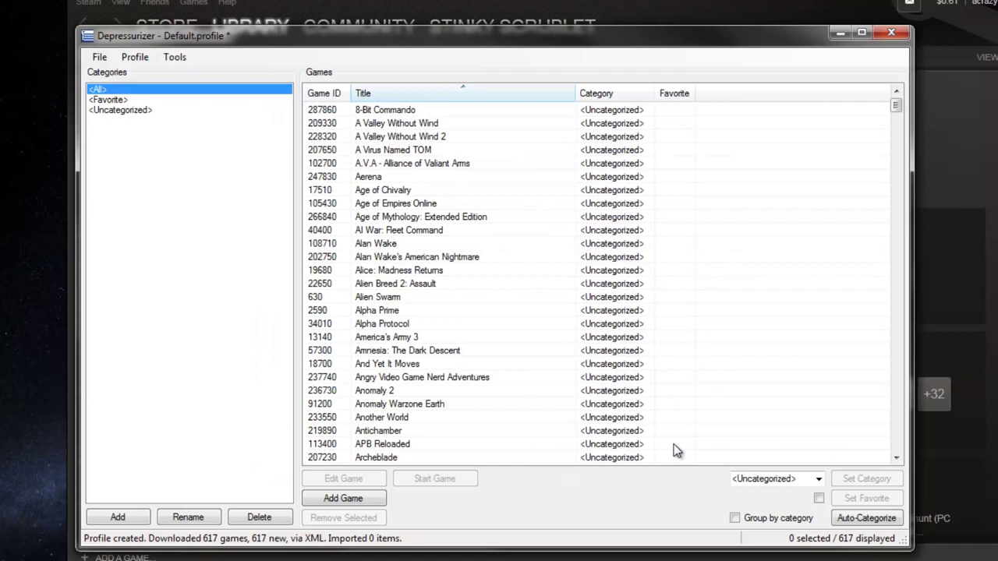
Step: Create a category named shooter and assign America's Army 3 to it
right_click(181, 222)
left_click(194, 226)
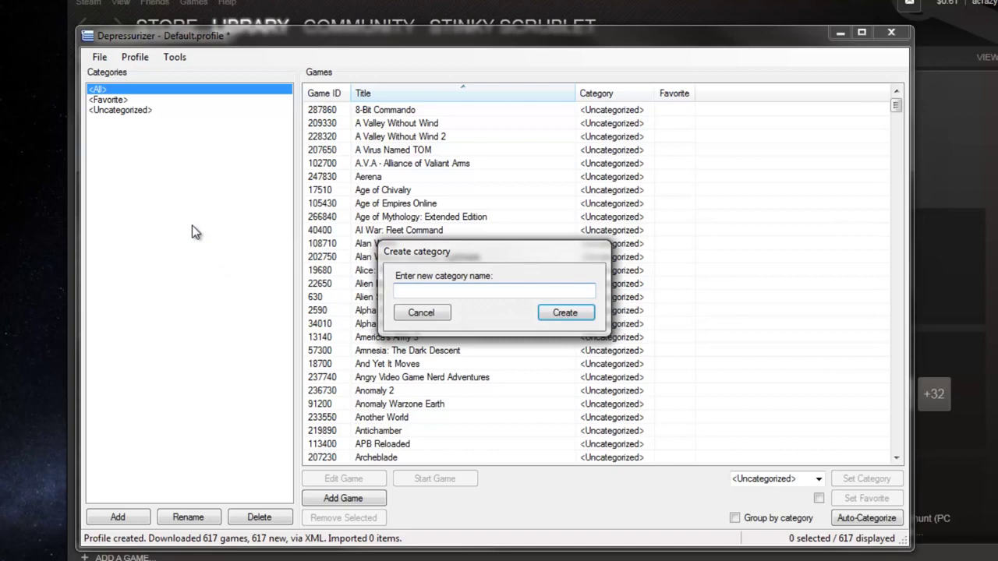
type("shooter")
key("Return")
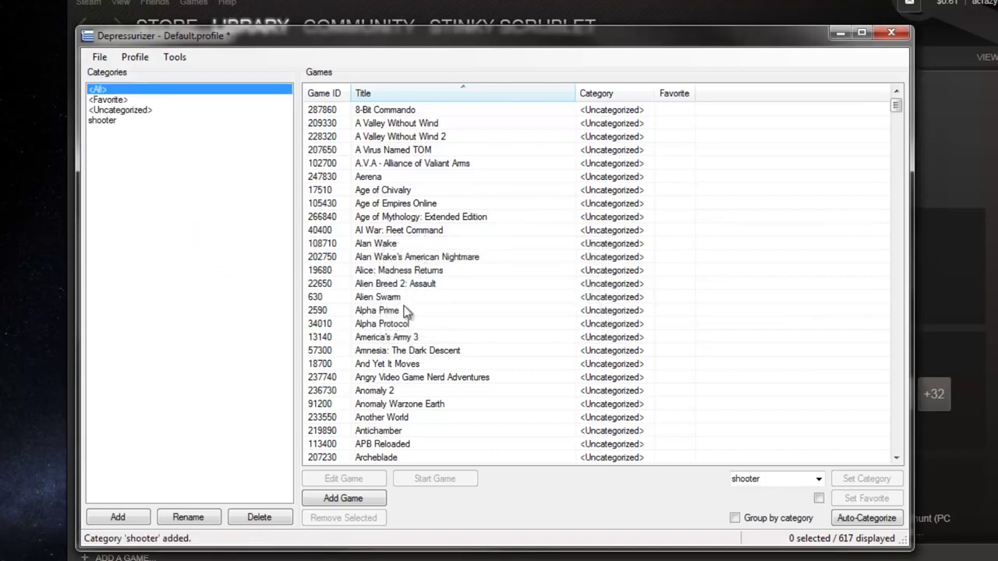
left_click_drag(398, 337, 130, 127)
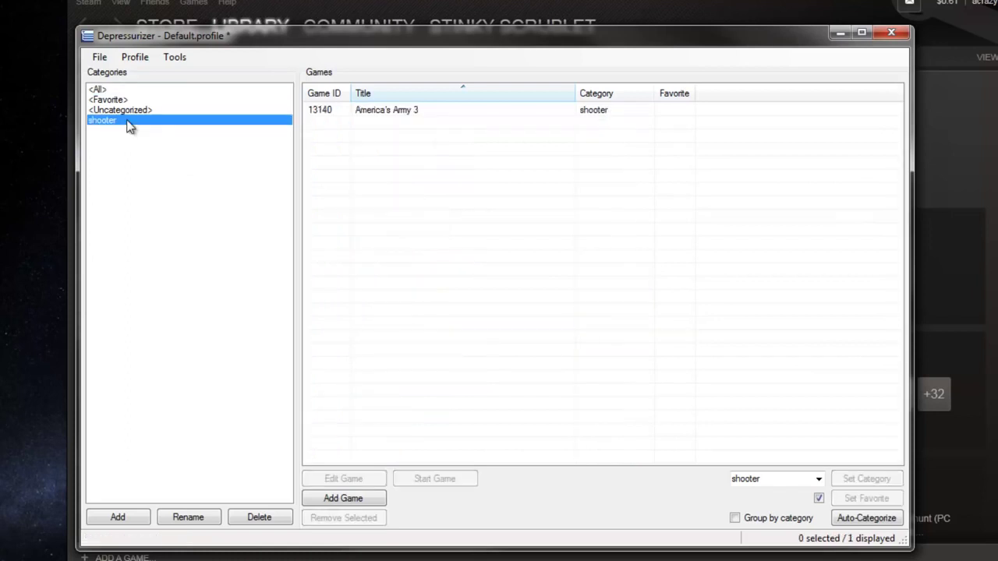
Step: Delete the shooter category and confirm the deletion
key("Delete")
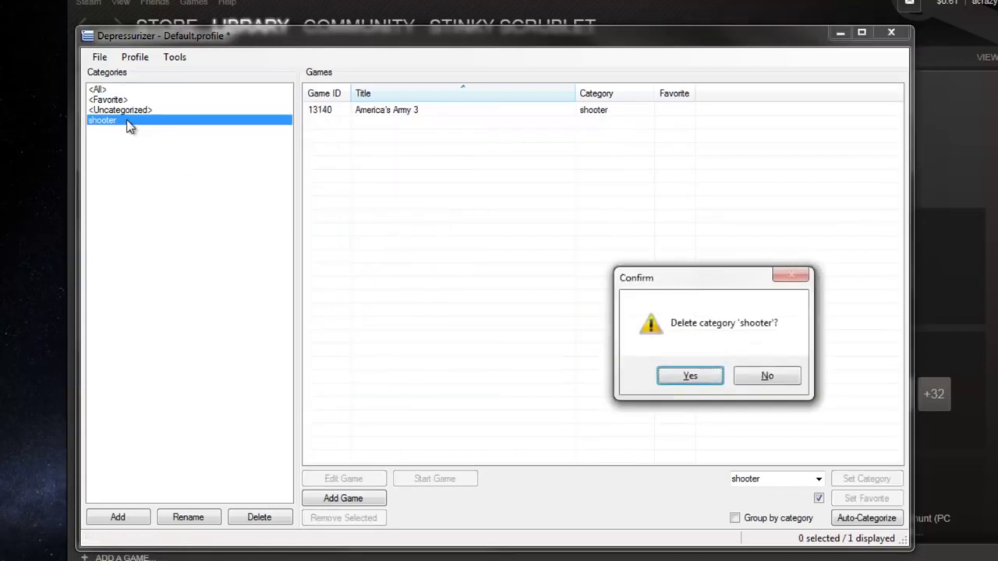
key("Return")
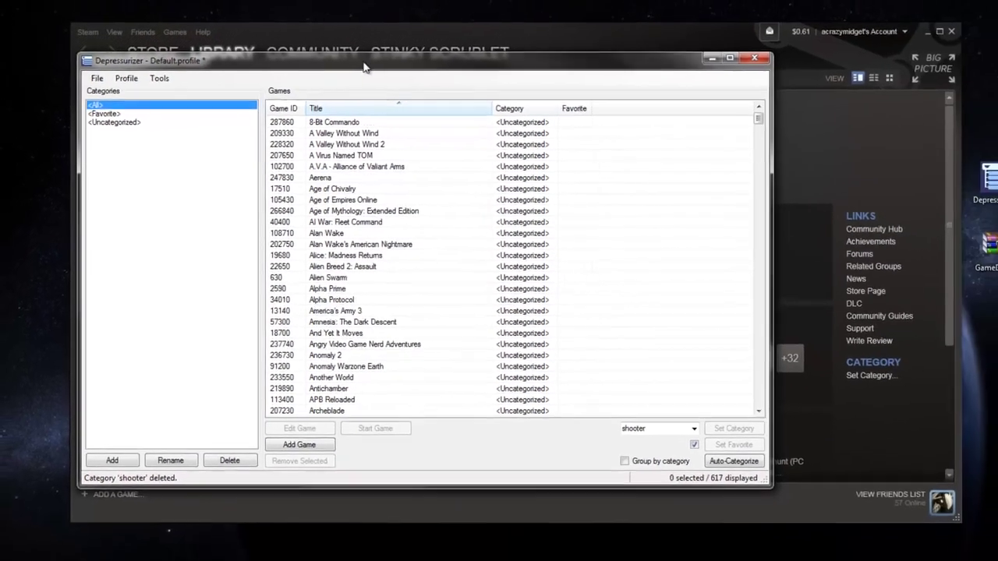
Step: Auto-categorize all games in the profile, checking the Steam Store for genres missing from the local database
key("super+Up")
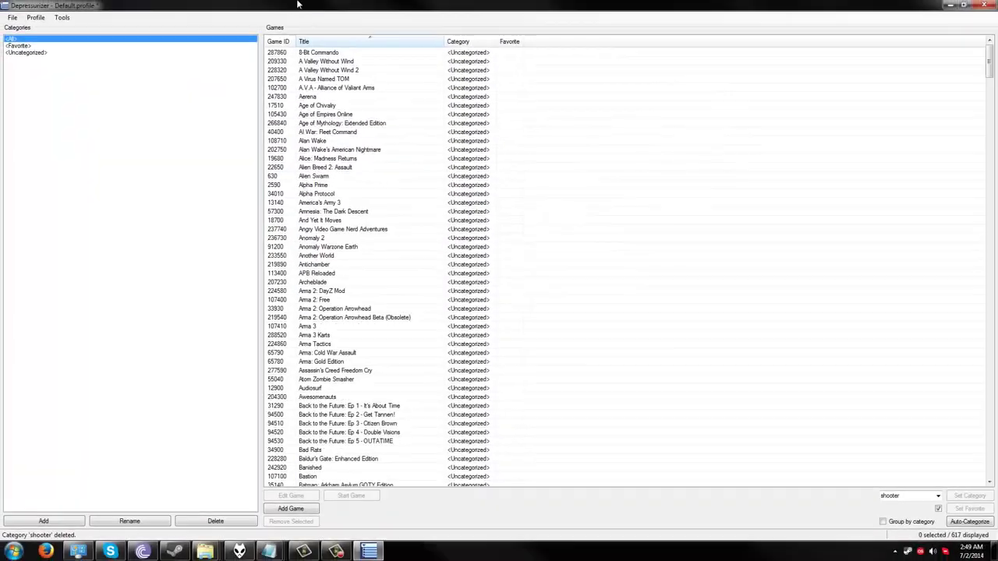
left_click(326, 56)
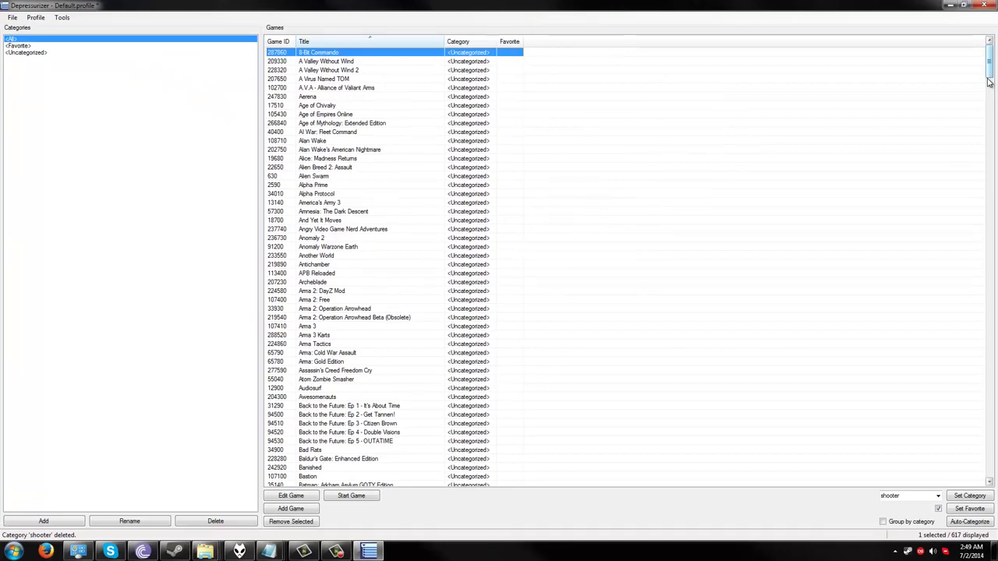
left_click(990, 209)
scroll(537, 470, "down", 20)
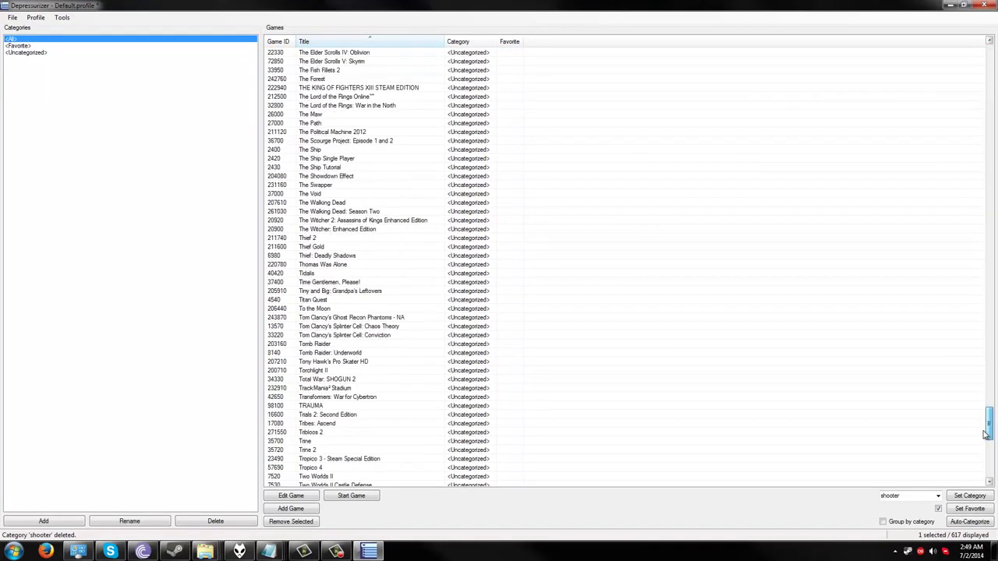
left_click(495, 477, "shift")
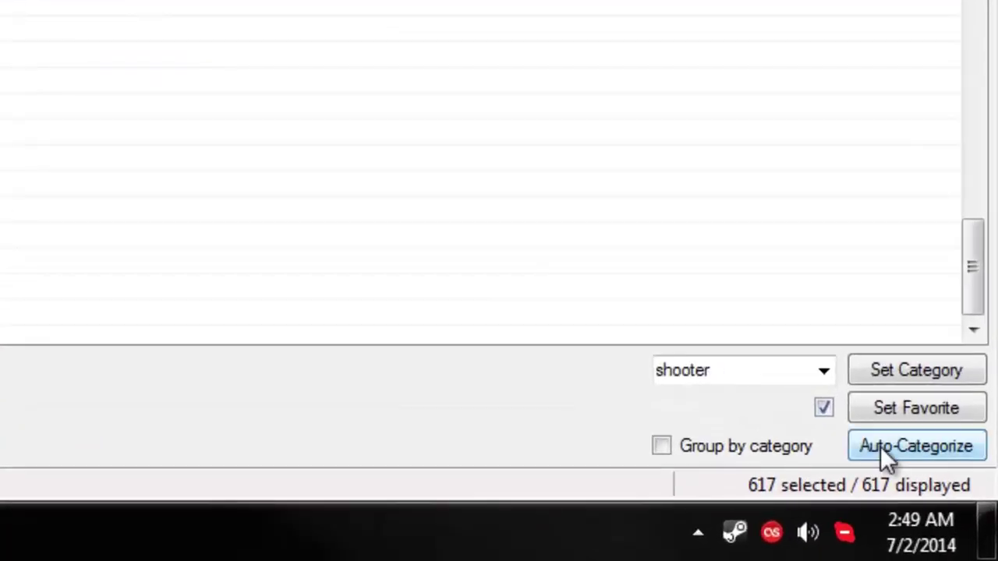
left_click(987, 520)
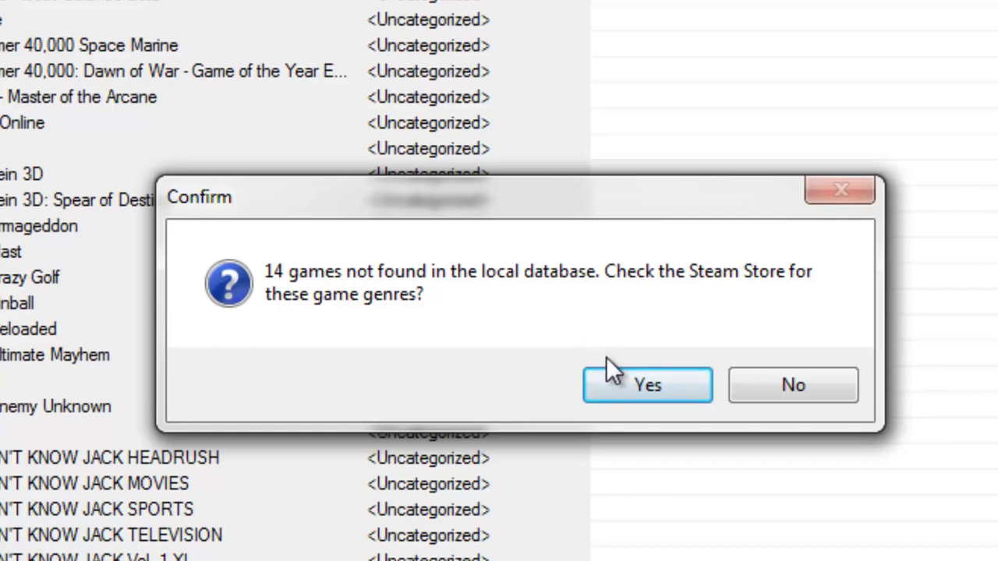
left_click(628, 379)
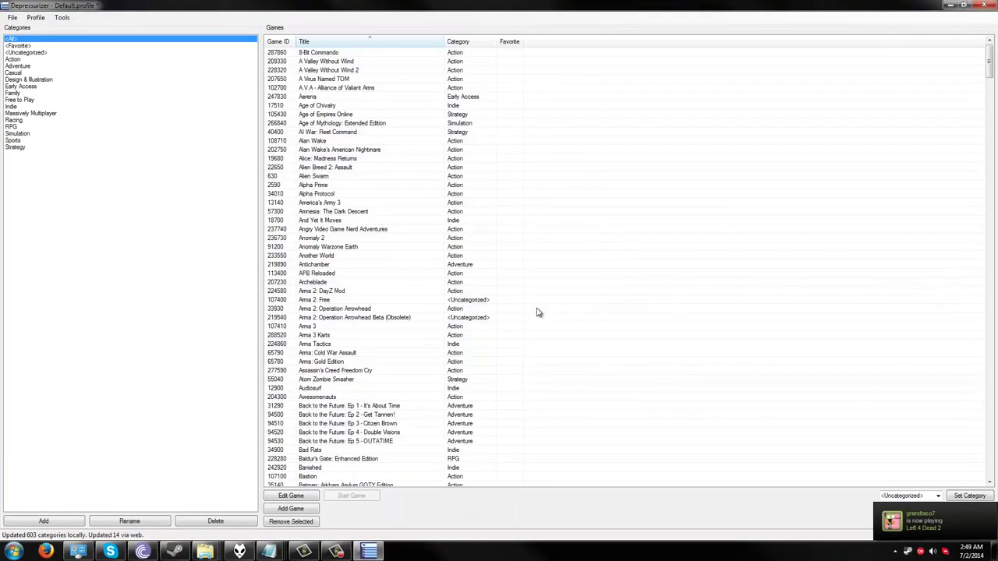
Step: Review the games sorted into the genre categories through Strategy, and compare with the game list in the Steam library
left_click(31, 100)
left_click(33, 67)
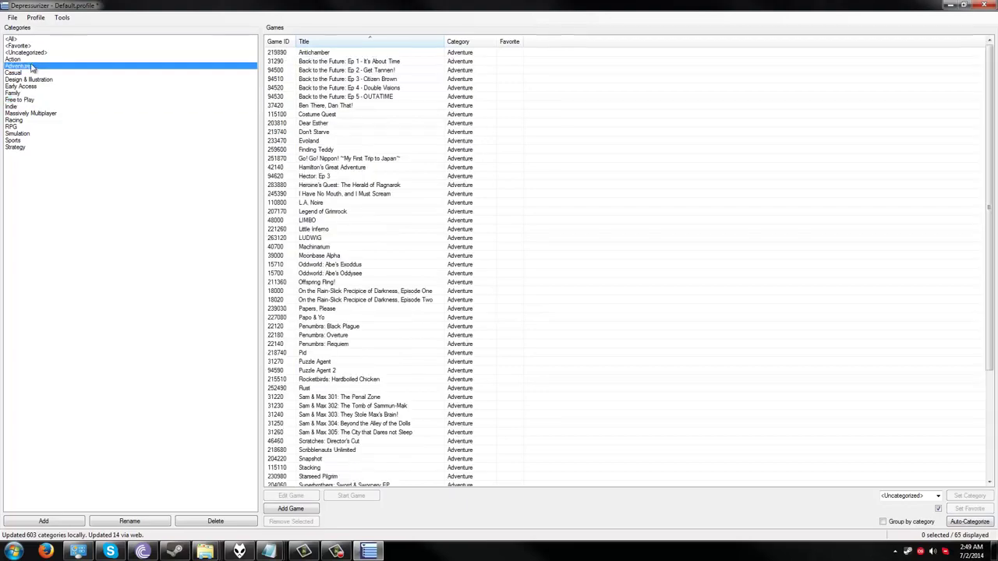
left_click(32, 74)
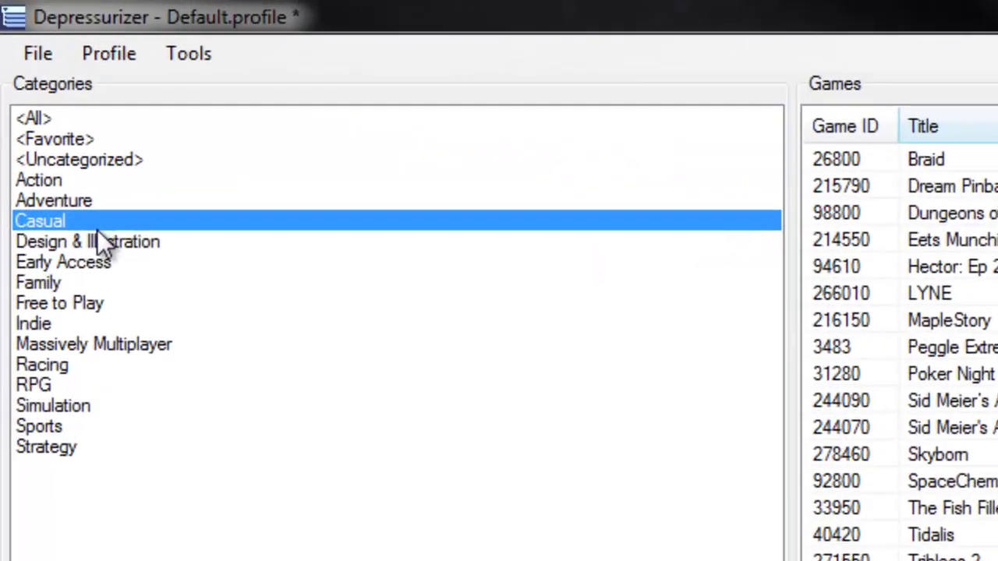
left_click(98, 242)
left_click(98, 262)
left_click(99, 282)
left_click(99, 344)
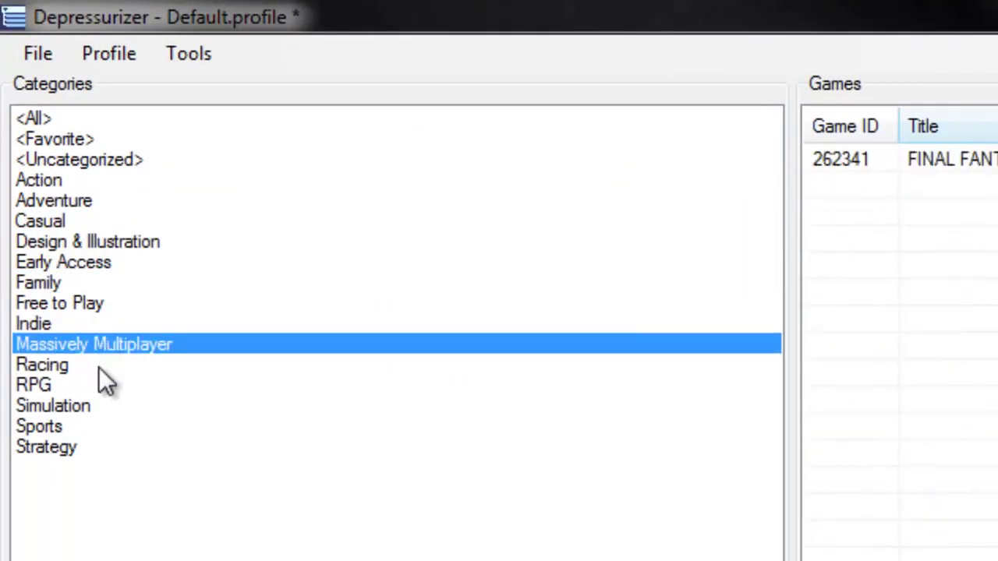
left_click(99, 365)
left_click(107, 406)
left_click(109, 446)
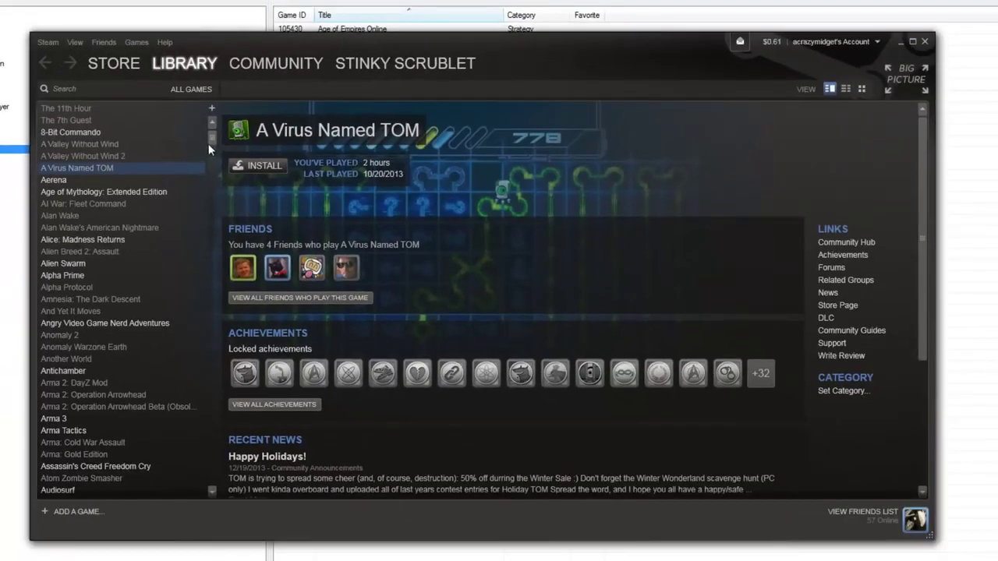
left_click_drag(210, 144, 212, 235)
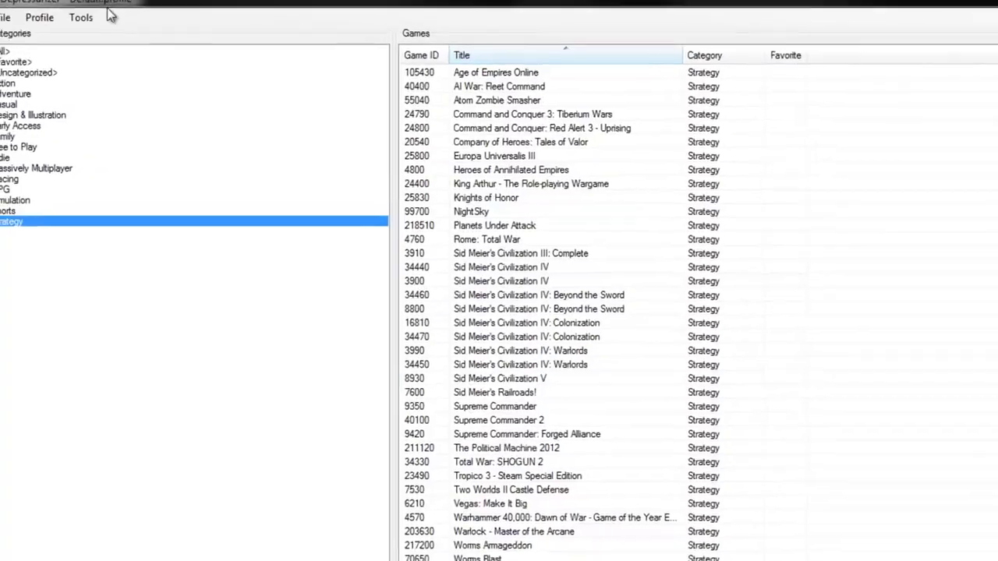
Step: Save the Depressurizer profile
left_click(38, 16)
mouse_move(21, 29)
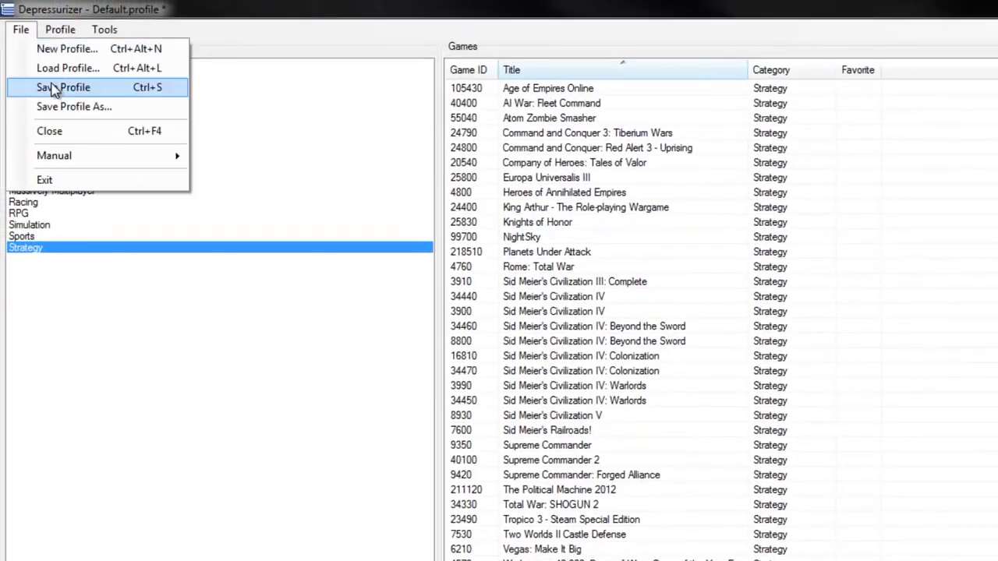
left_click(58, 85)
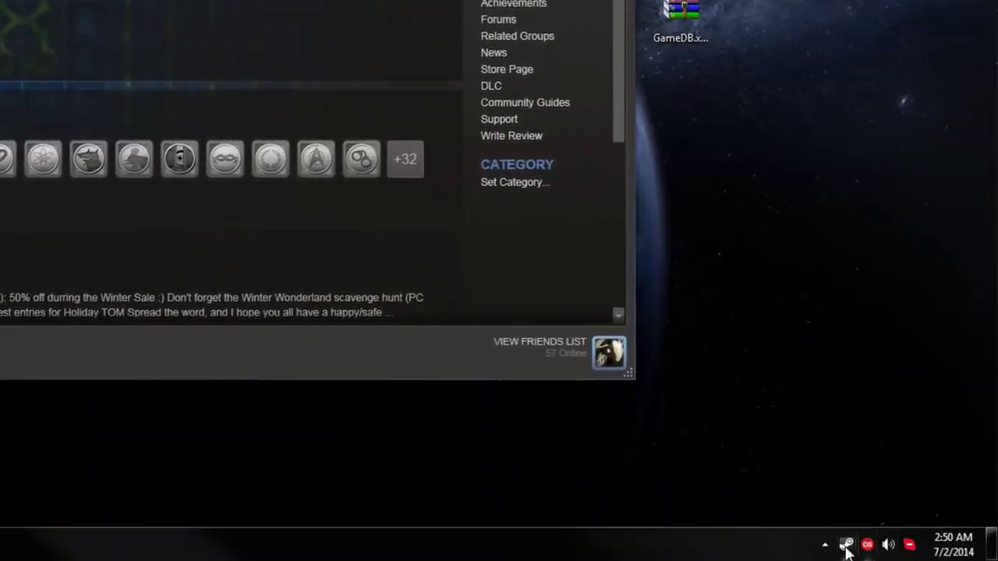
Step: Exit Steam completely and launch it again to load the new library categories
right_click(846, 543)
left_click(830, 538)
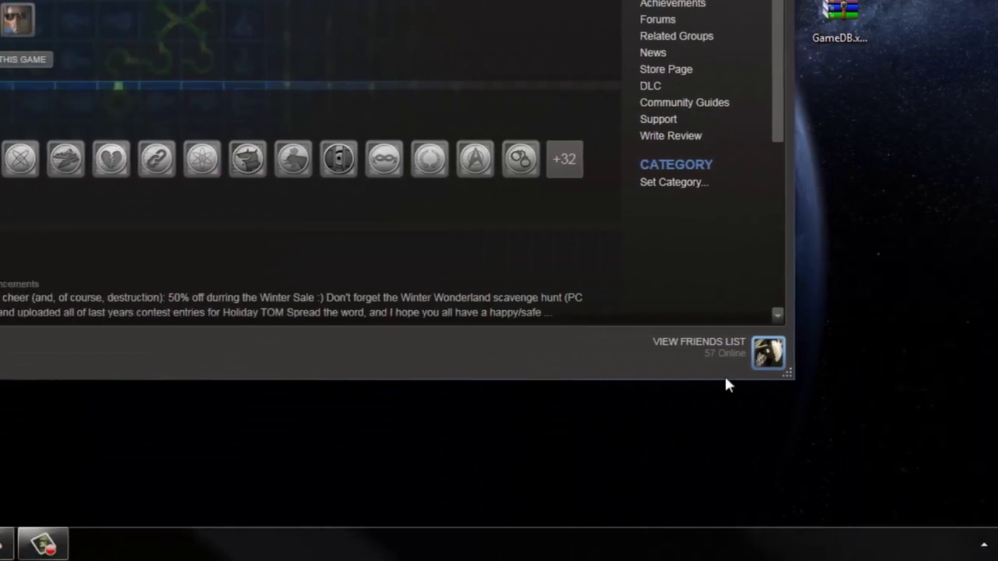
left_click(24, 543)
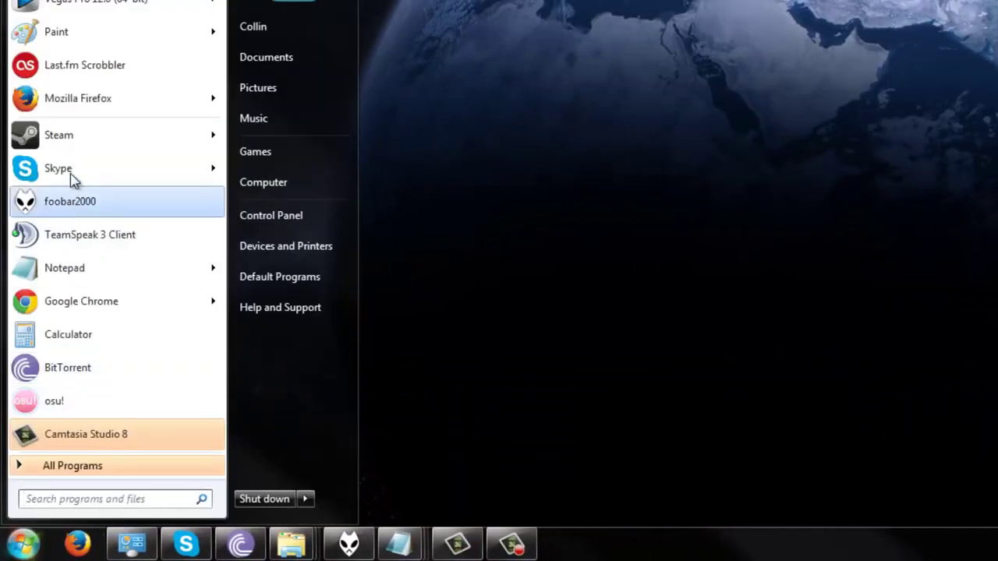
left_click(80, 134)
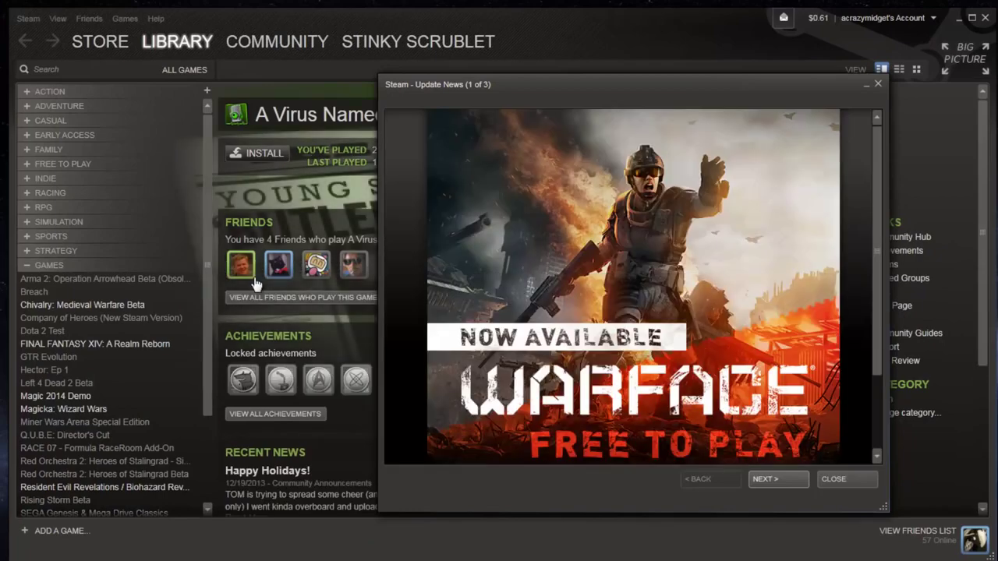
Step: Collapse the Games group, then expand Racing, Indie, Free to Play and Family to review their games, including Lucidity
left_click(26, 265)
left_click(33, 188)
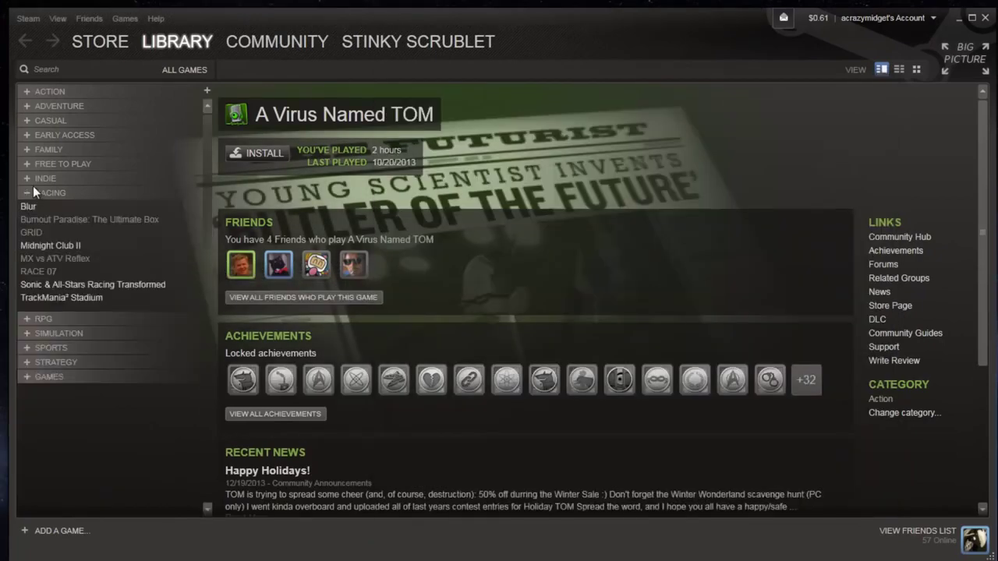
left_click(31, 178)
left_click(22, 164)
left_click(22, 148)
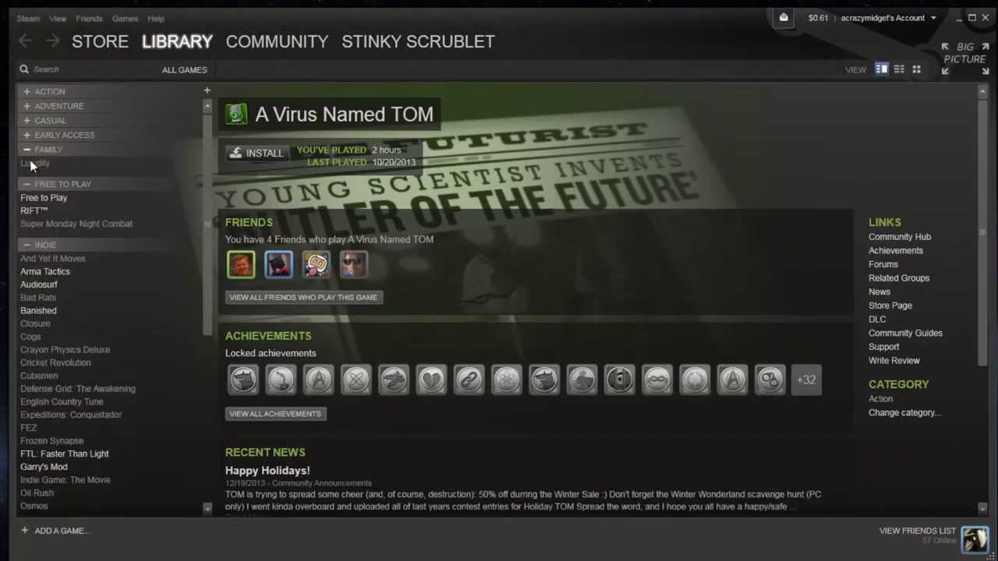
left_click(32, 162)
scroll(32, 160, "down", 3)
scroll(87, 196, "up", 3)
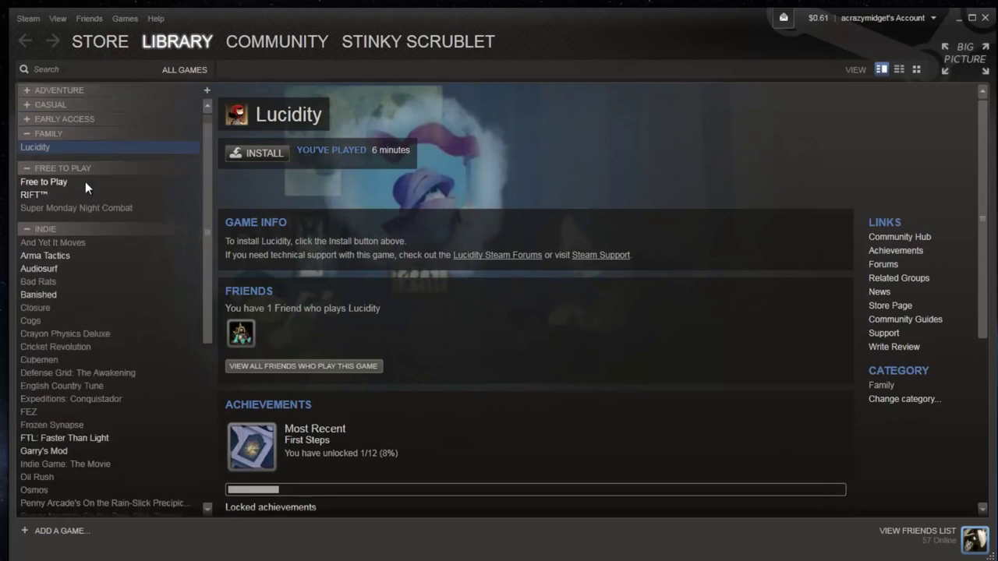
scroll(85, 187, "down", 3)
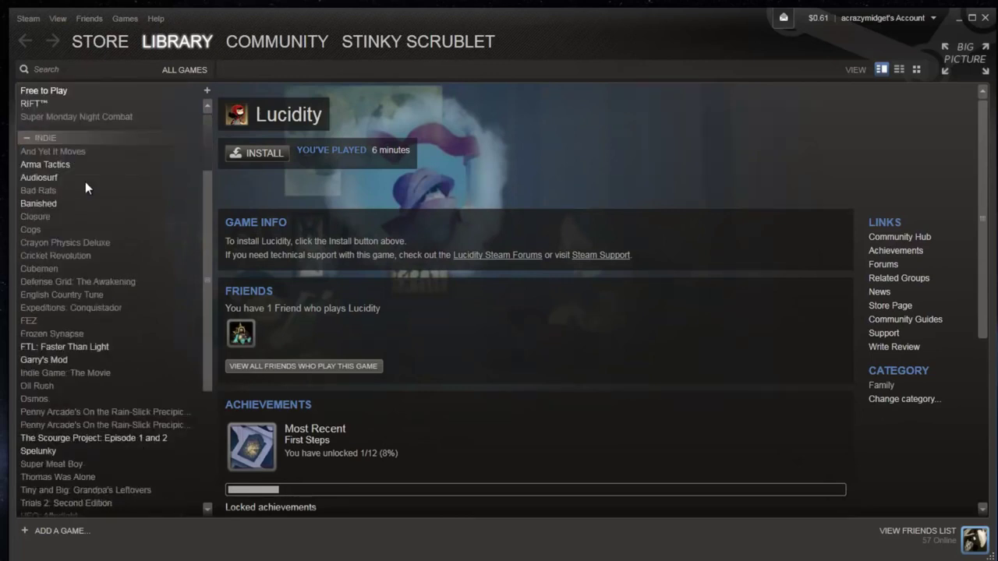
scroll(87, 184, "up", 3)
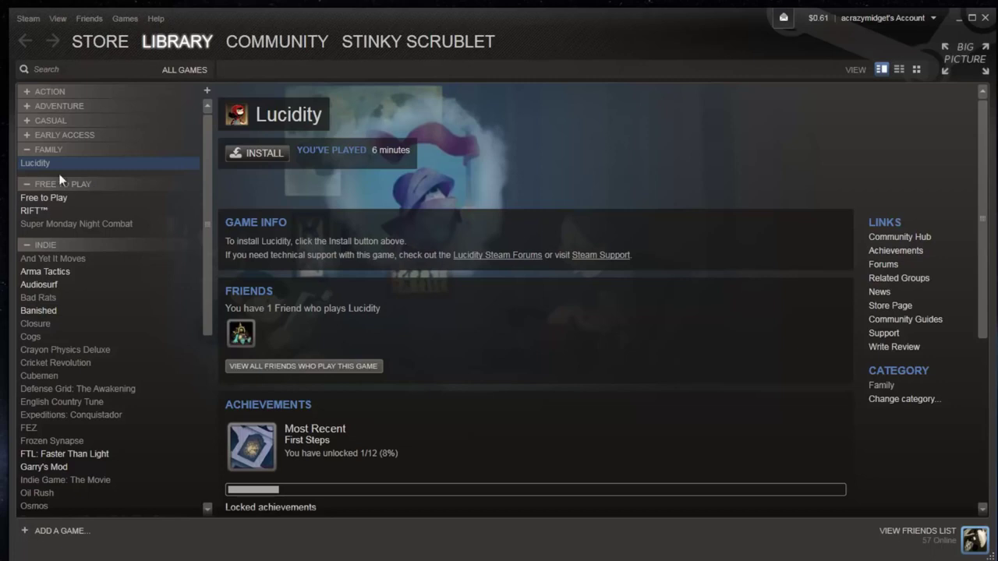
Step: Expand the Early Access and Casual categories and check the games Aerena and Lucidity in the list
left_click(28, 135)
left_click(29, 122)
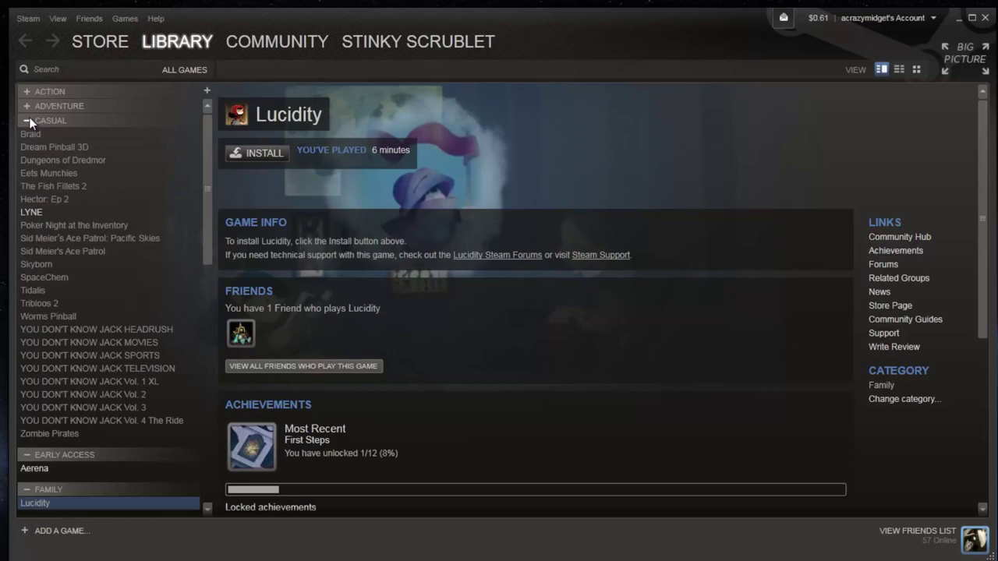
scroll(47, 225, "down", 3)
left_click(33, 351)
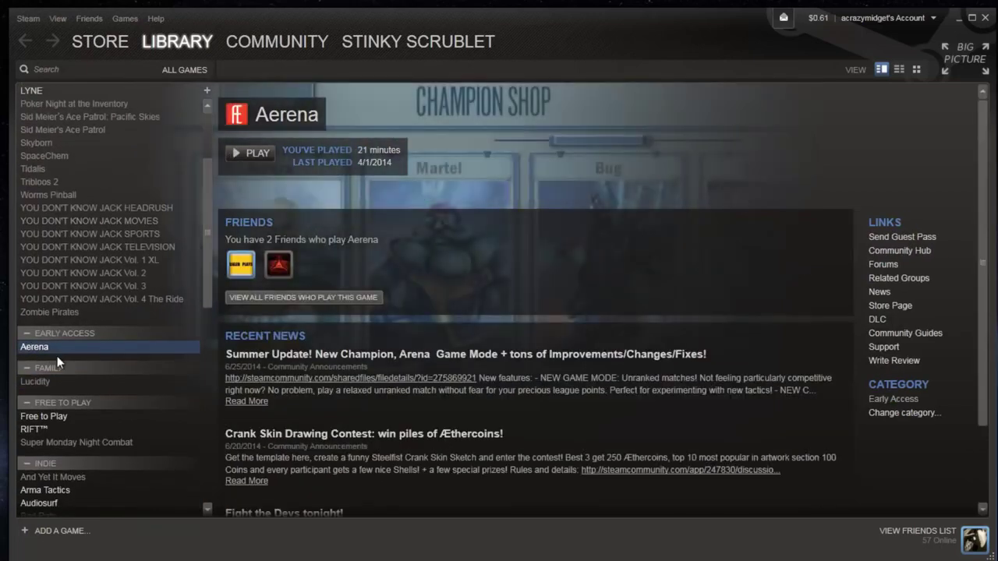
left_click(53, 378)
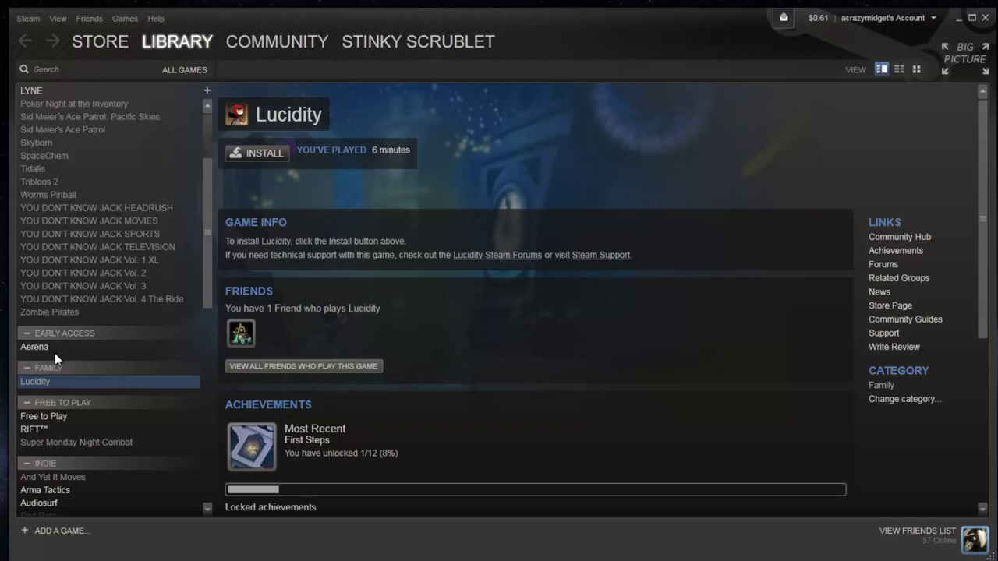
scroll(83, 314, "up", 3)
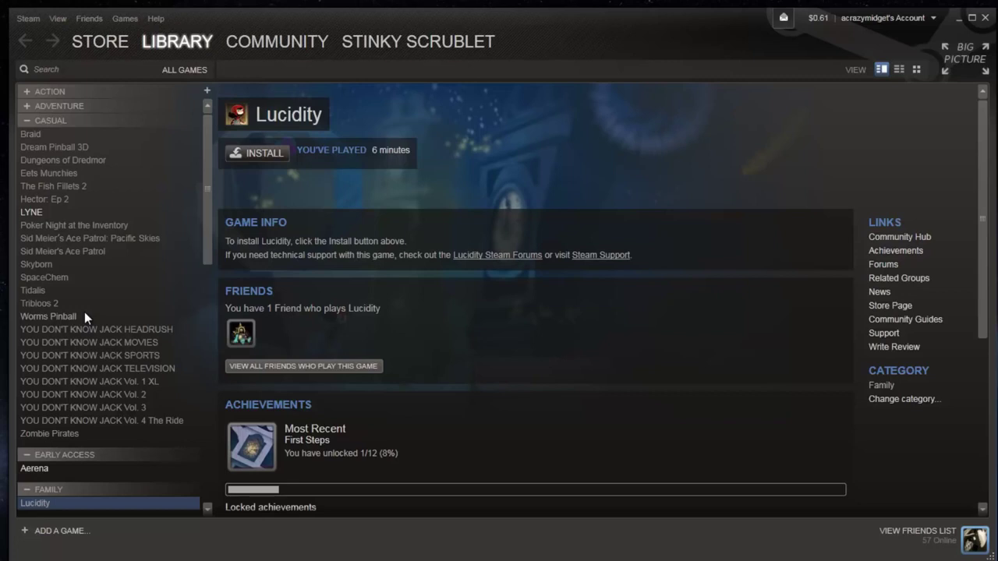
Step: Filter the library to installed games, review the genre categories, and open DARK SOULS II under Action
left_click(184, 70)
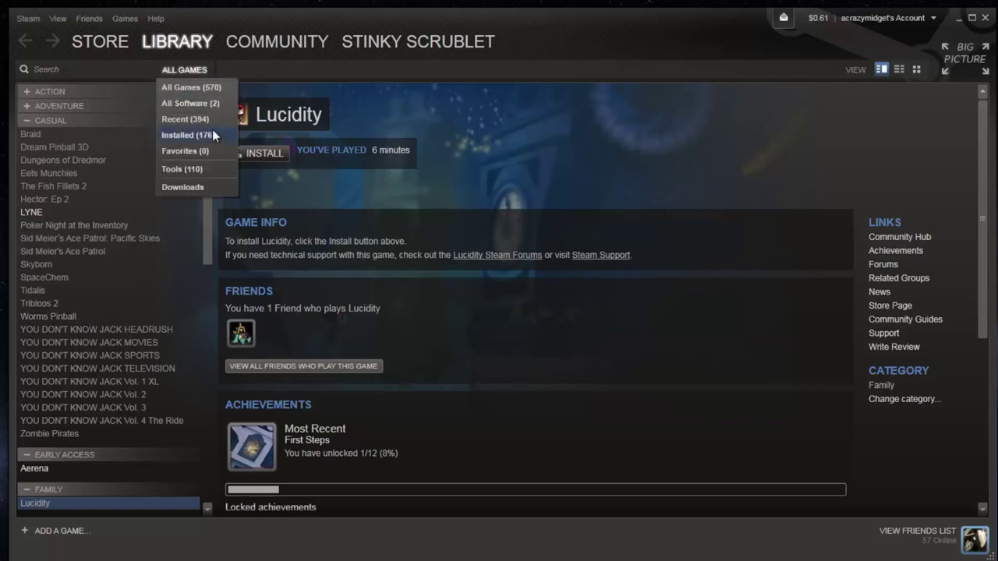
left_click(213, 135)
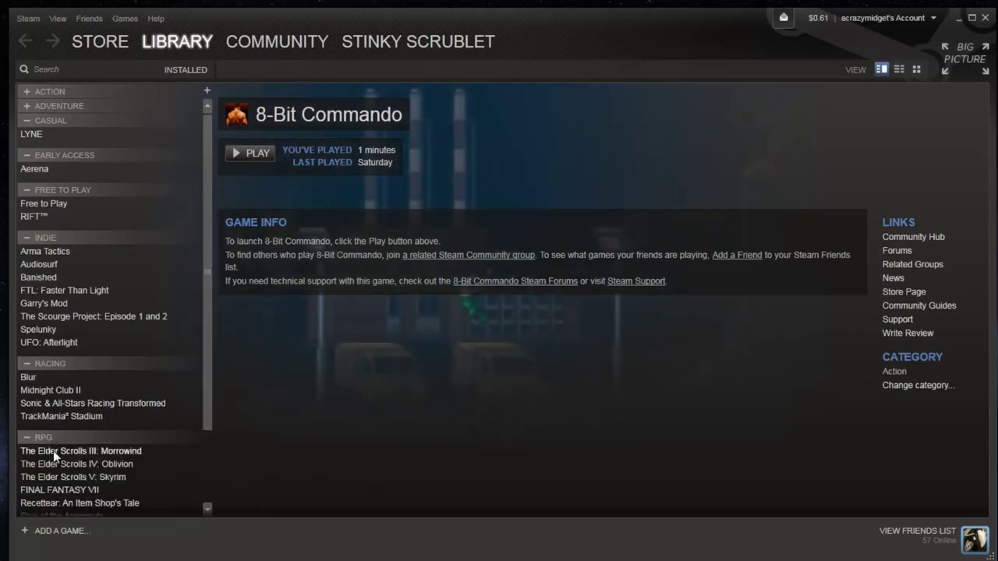
scroll(58, 443, "down", 3)
left_click(59, 468)
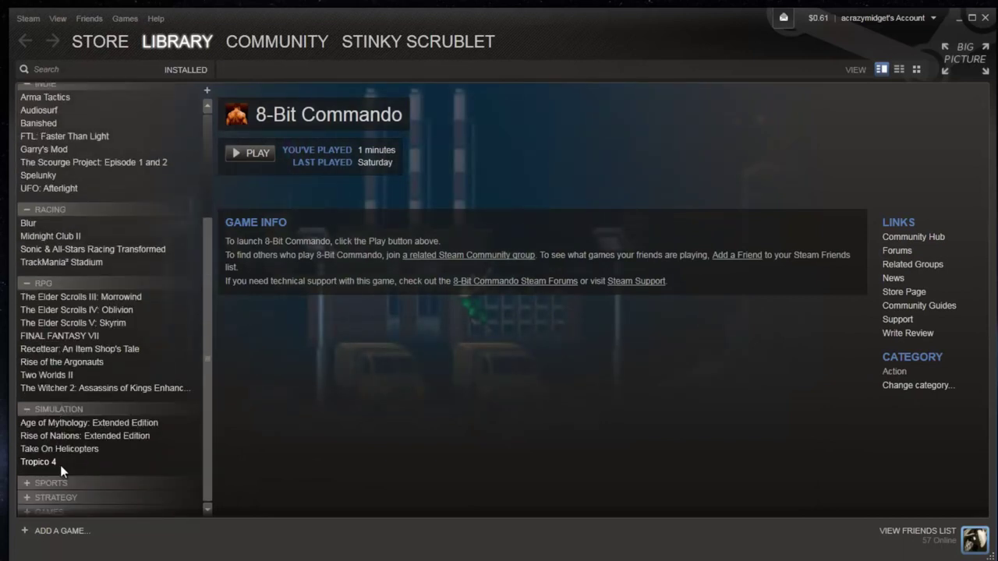
scroll(86, 416, "up", 10)
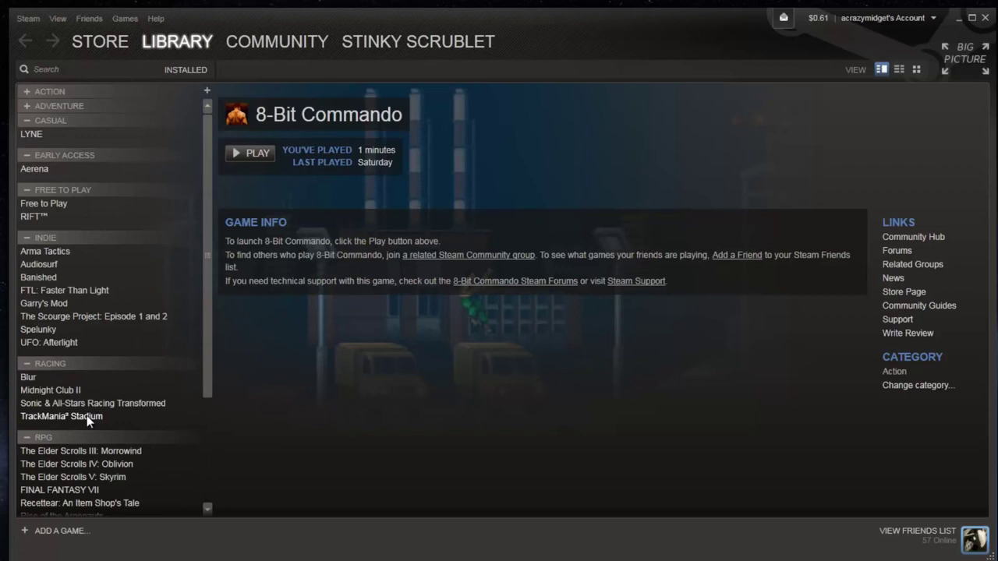
left_click(27, 91)
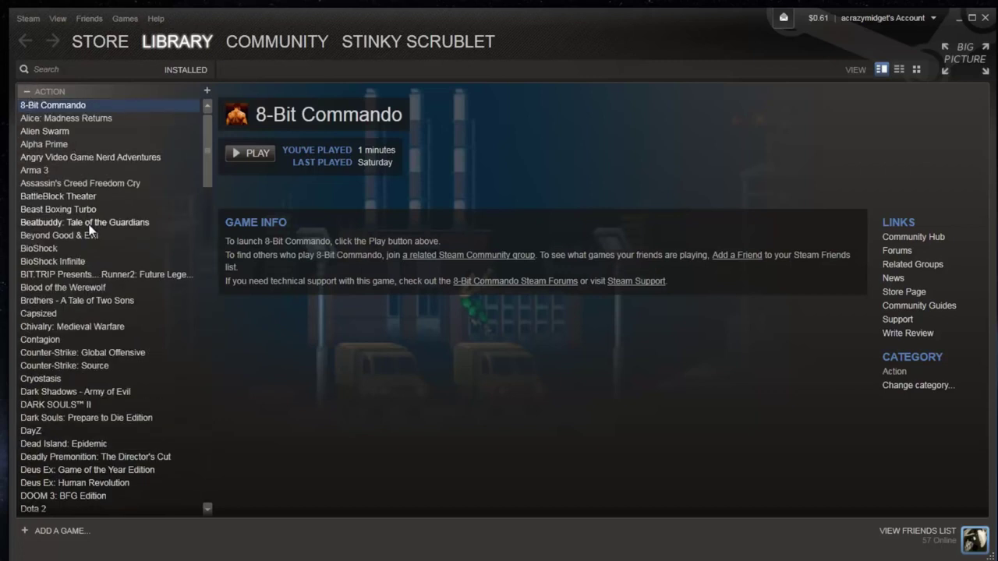
left_click(93, 401)
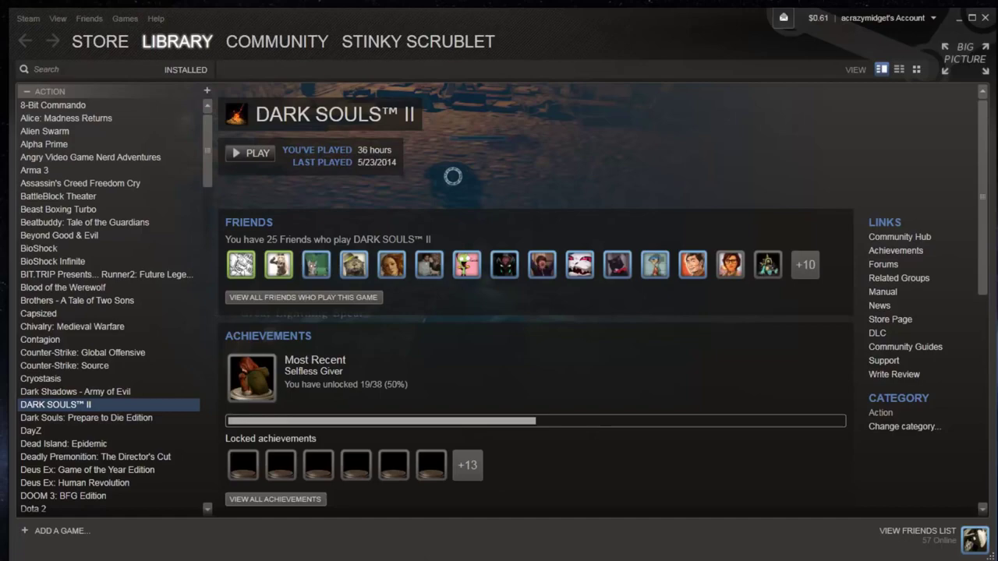
Step: Switch to Depressurizer, maximize its window and list the games in the Action category
left_click(642, 333)
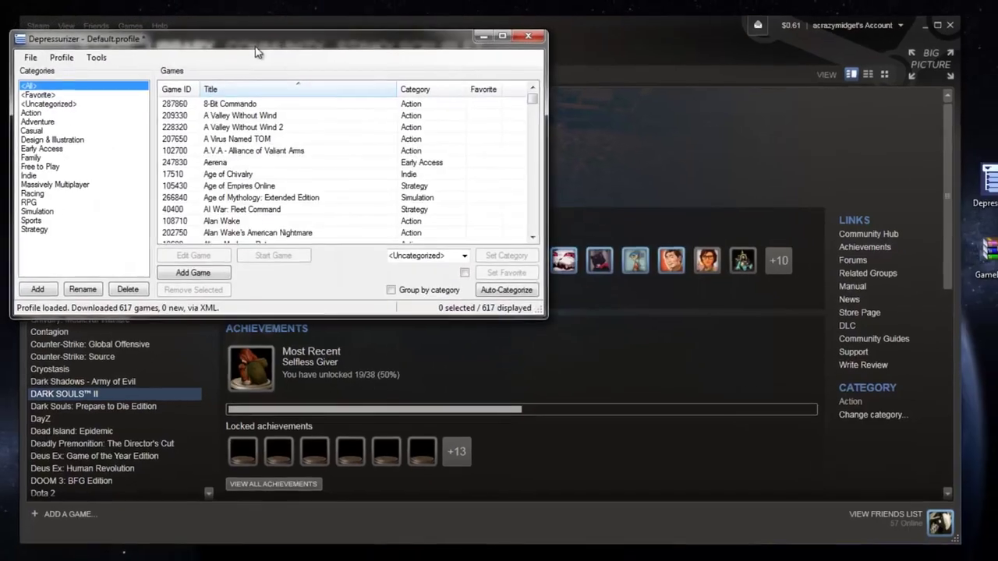
left_click_drag(234, 31, 312, 2)
left_click(14, 60)
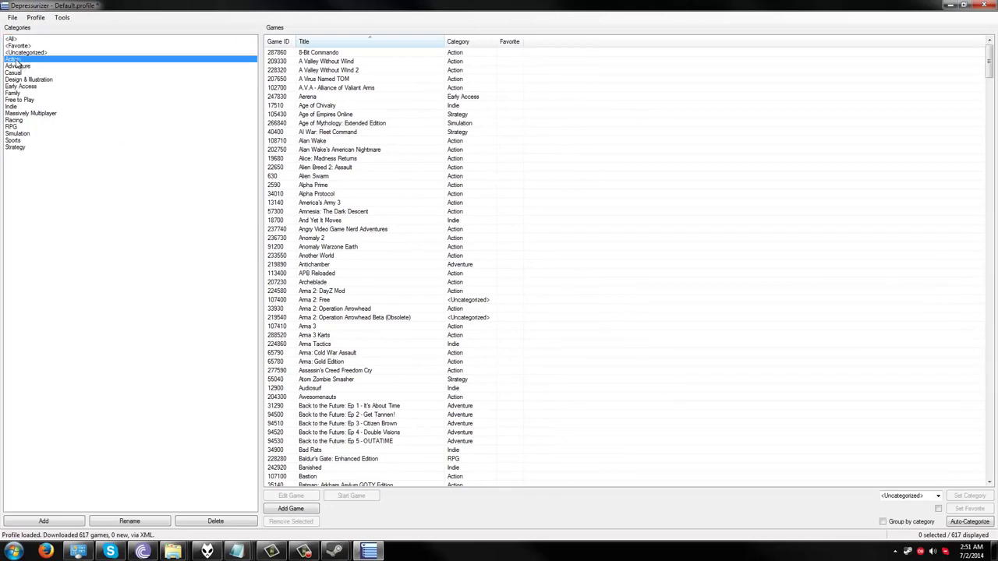
Step: Move DARK SOULS II and Dark Souls: Prepare to Die Edition from the Action category to Simulation
left_click(357, 133)
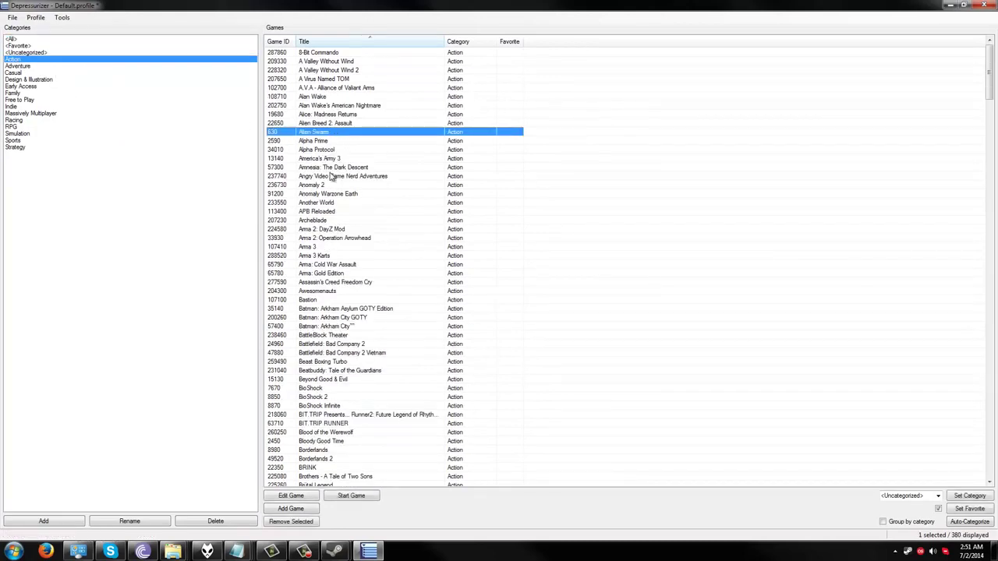
left_click(340, 247)
scroll(343, 343, "down", 12)
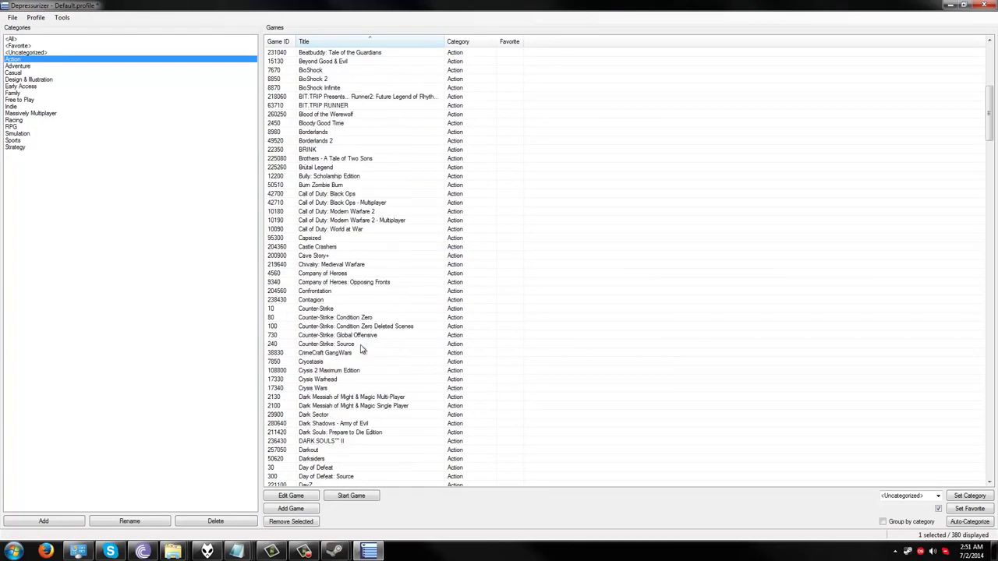
scroll(361, 349, "down", 7)
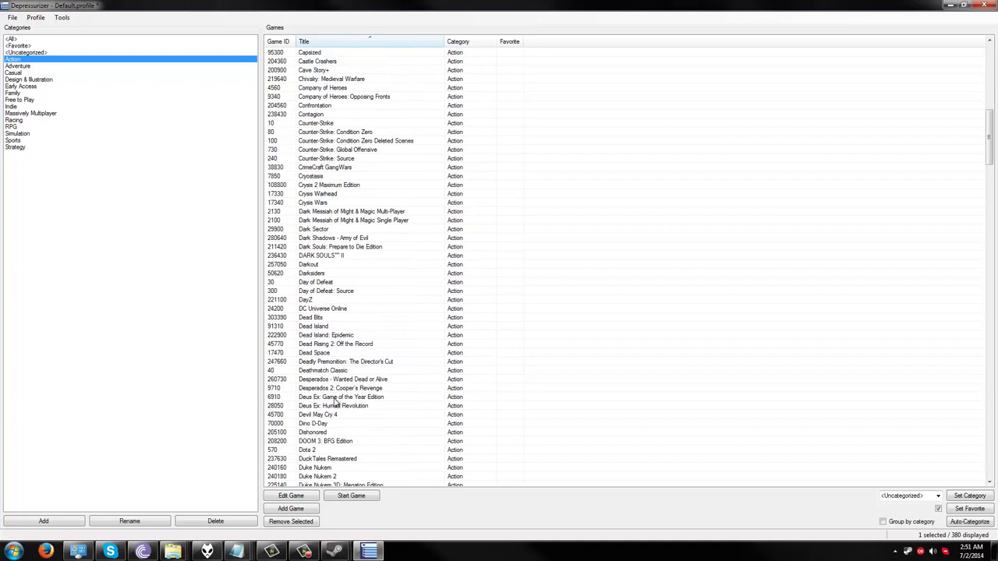
scroll(335, 403, "down", 1)
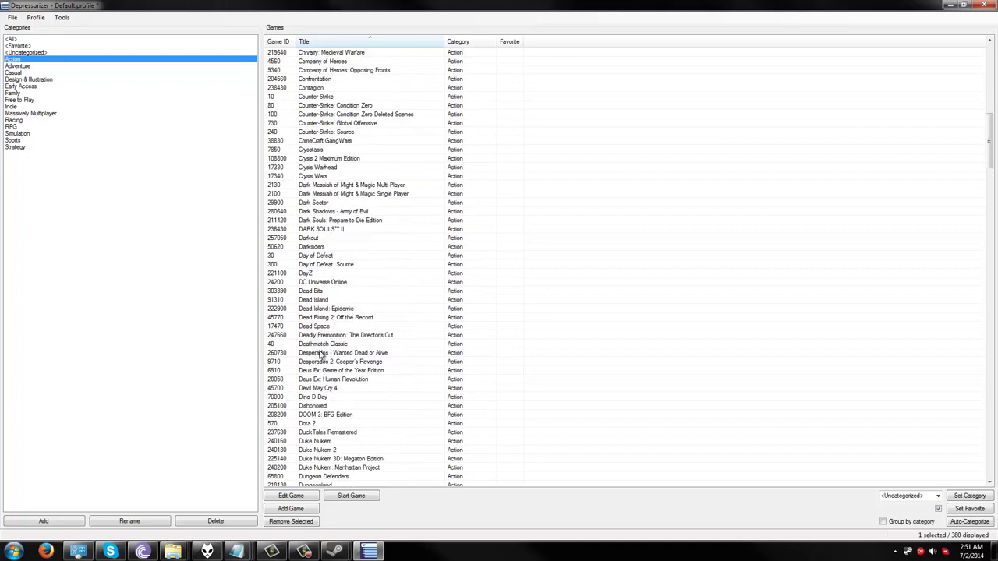
left_click(322, 231)
left_click_drag(322, 231, 34, 134)
left_click(325, 220)
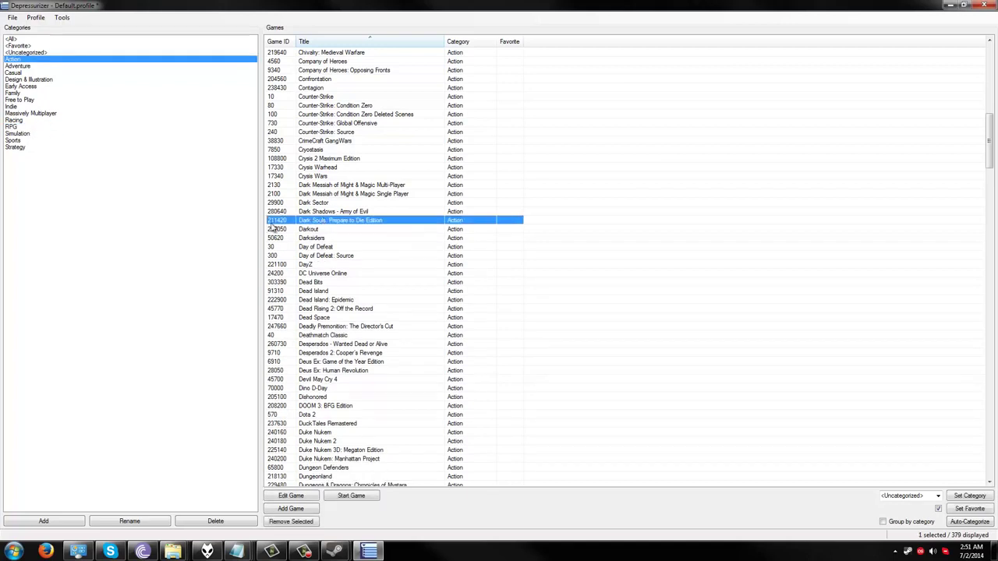
left_click_drag(304, 222, 34, 135)
Step: Save the Depressurizer profile and close the program
left_click(12, 17)
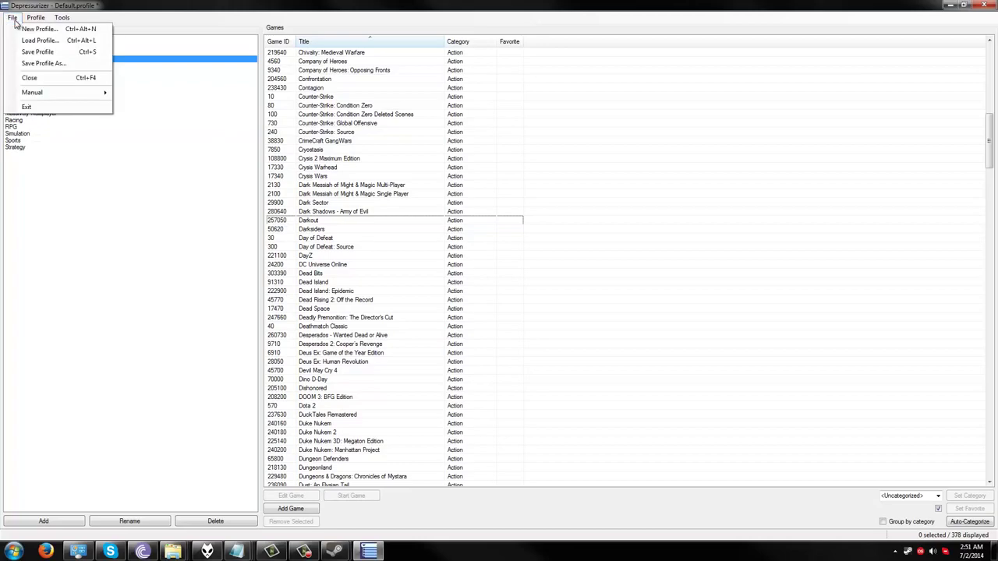
left_click(38, 51)
left_click(982, 5)
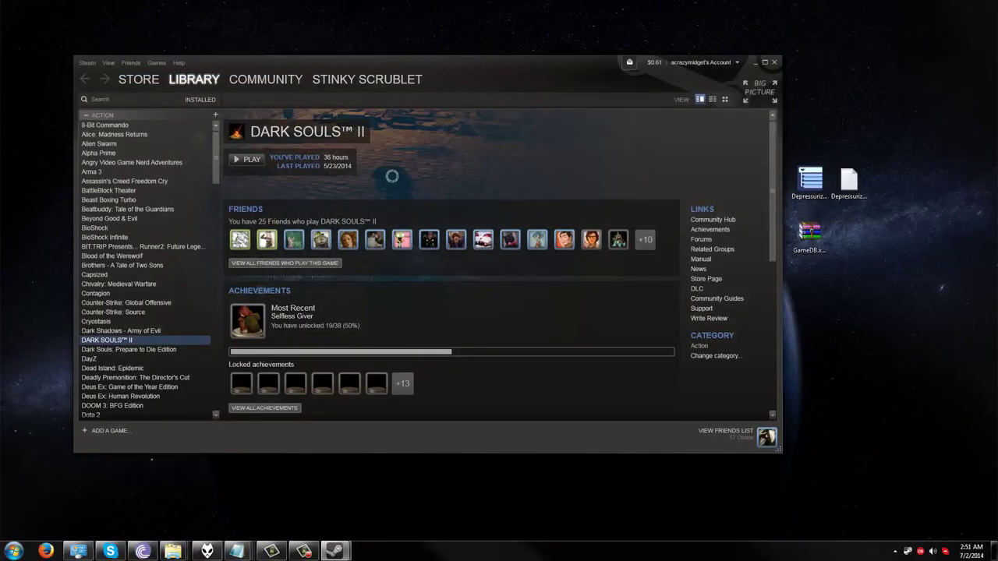